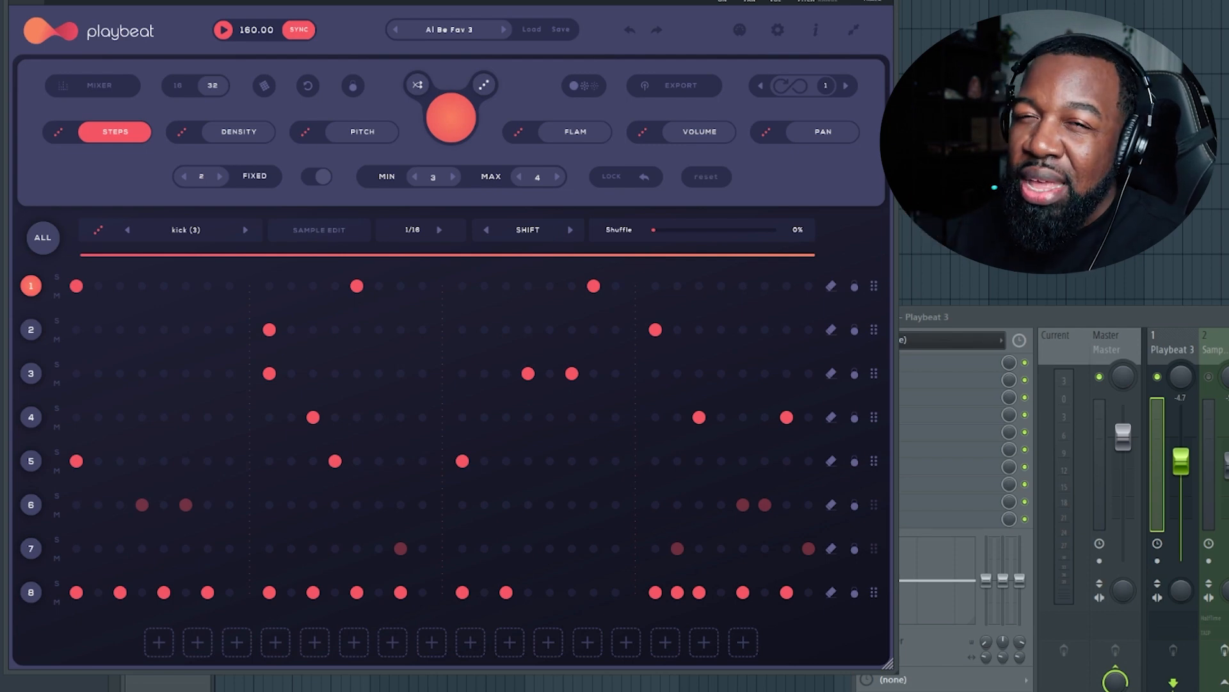
Toggle the second mixer track, listen to the Al Be Fav 3 pattern, and reposition the mixer and Playbeat windows.
left_click(1211, 377)
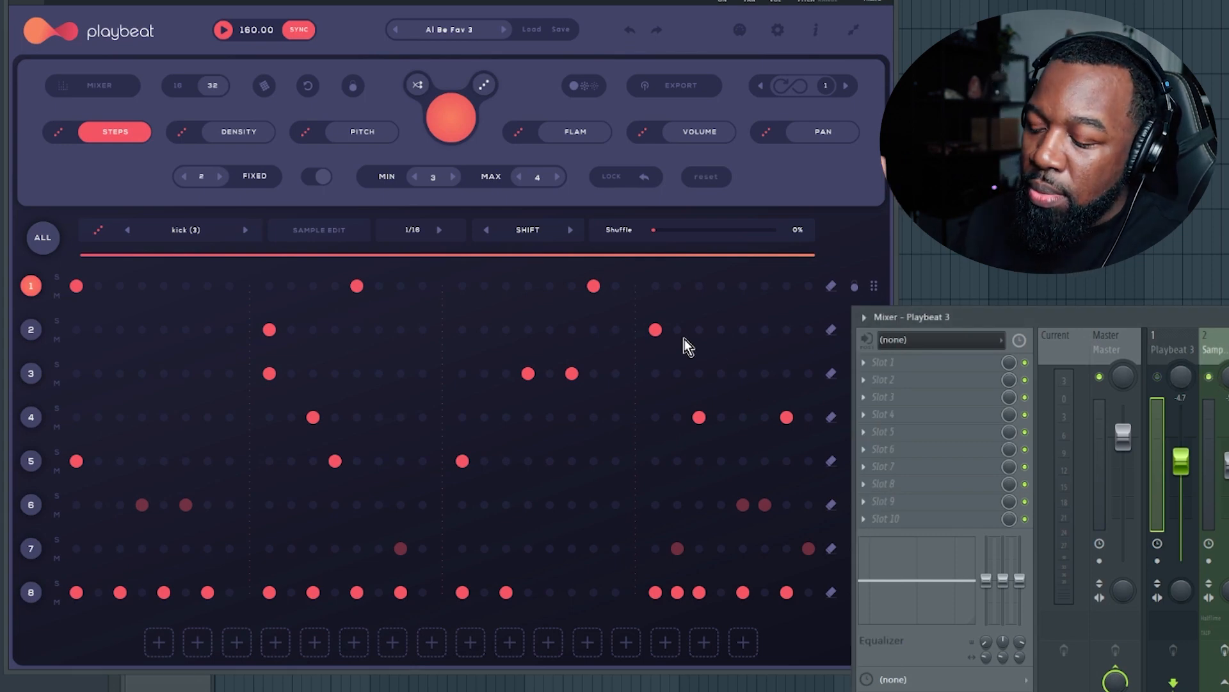
key("space")
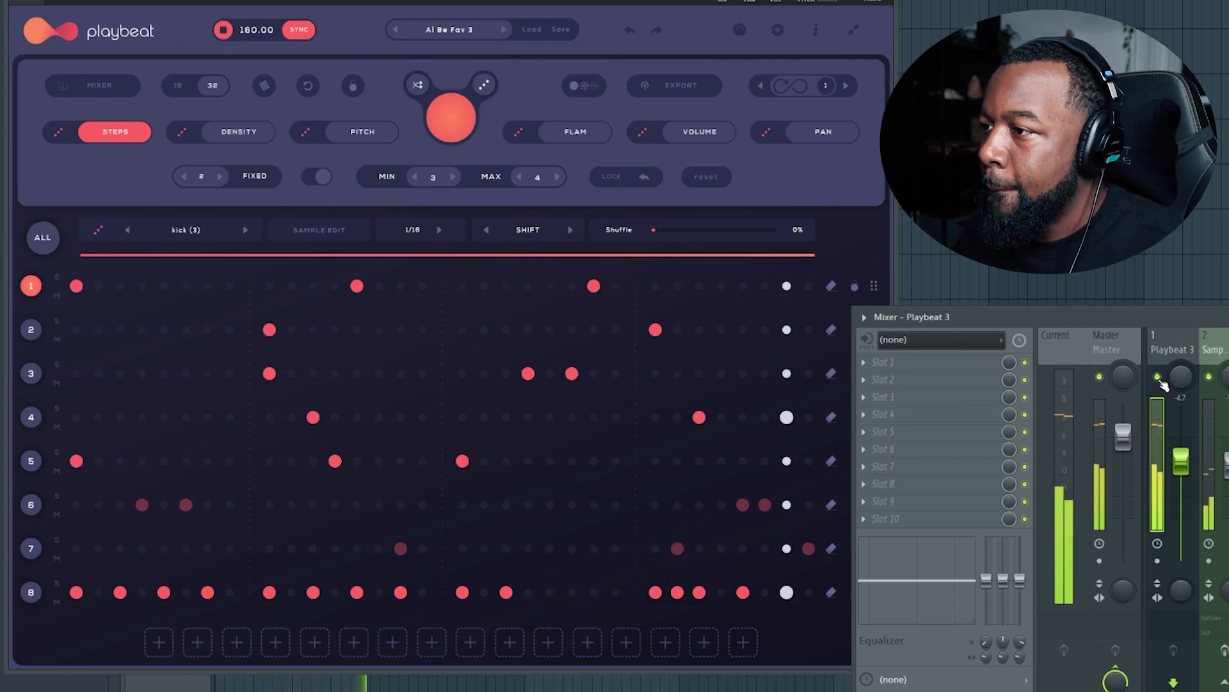
left_click_drag(1175, 317, 1182, 319)
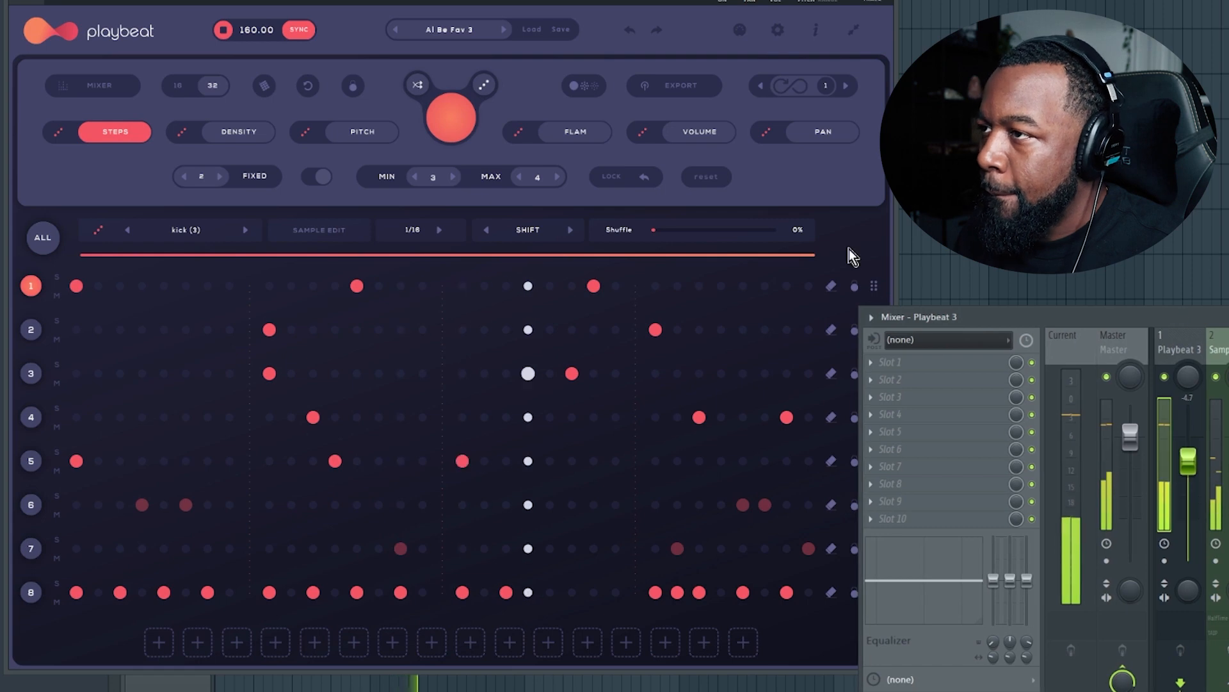
left_click_drag(717, 1, 709, 1)
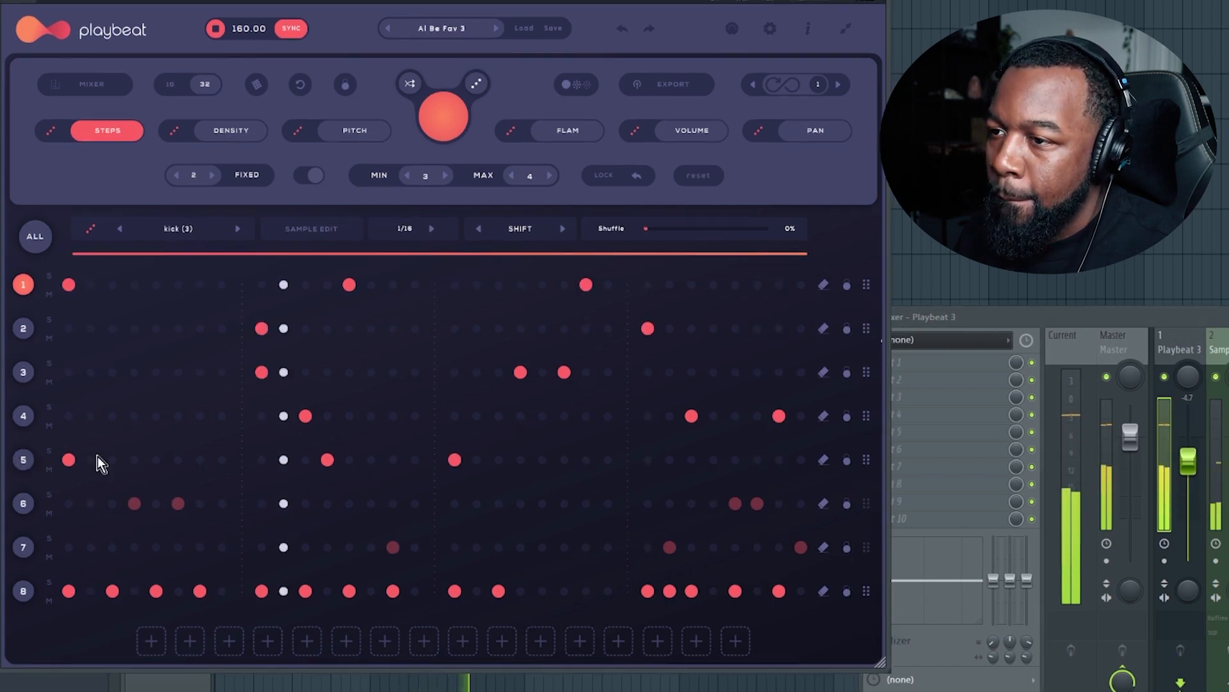
key("space")
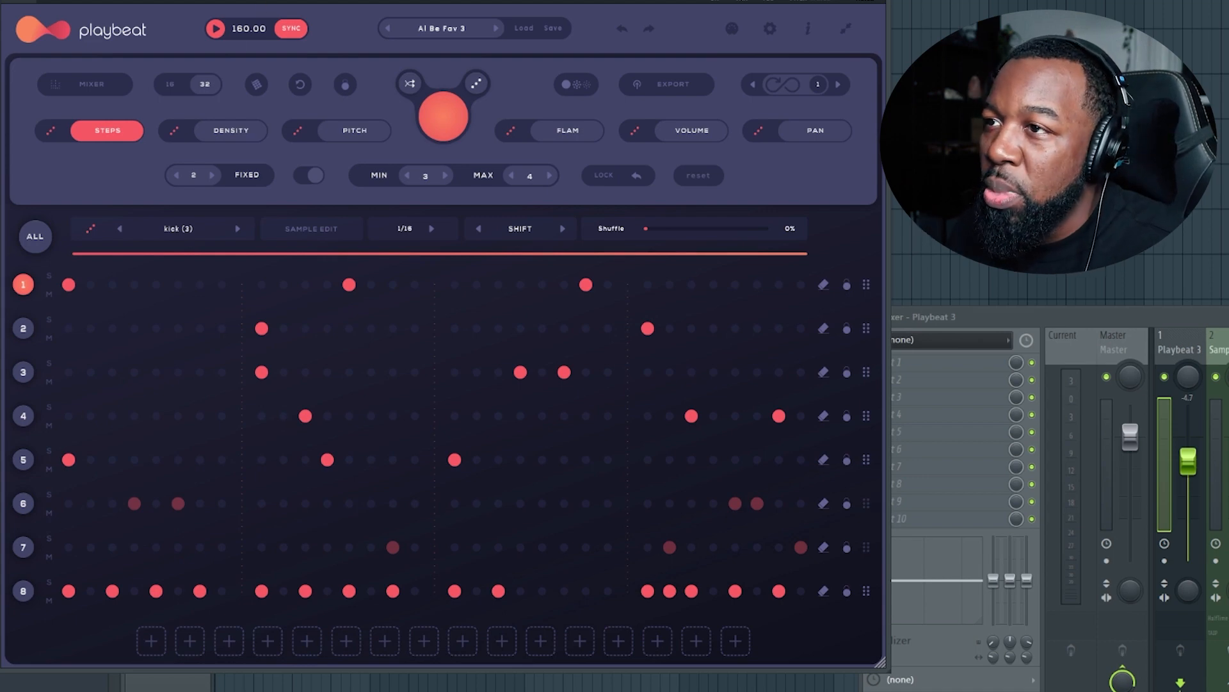
left_click_drag(441, 0, 442, 17)
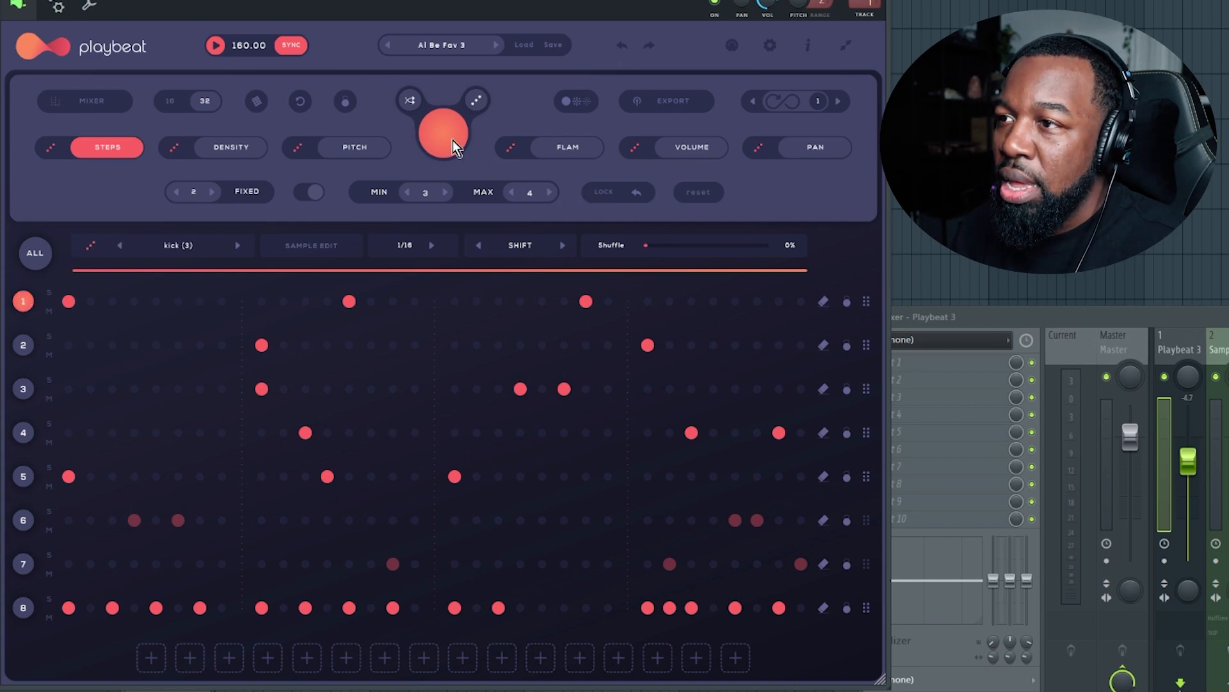
Randomize the pattern of channel 1, followed by the pattern of all channels together.
left_click(437, 134)
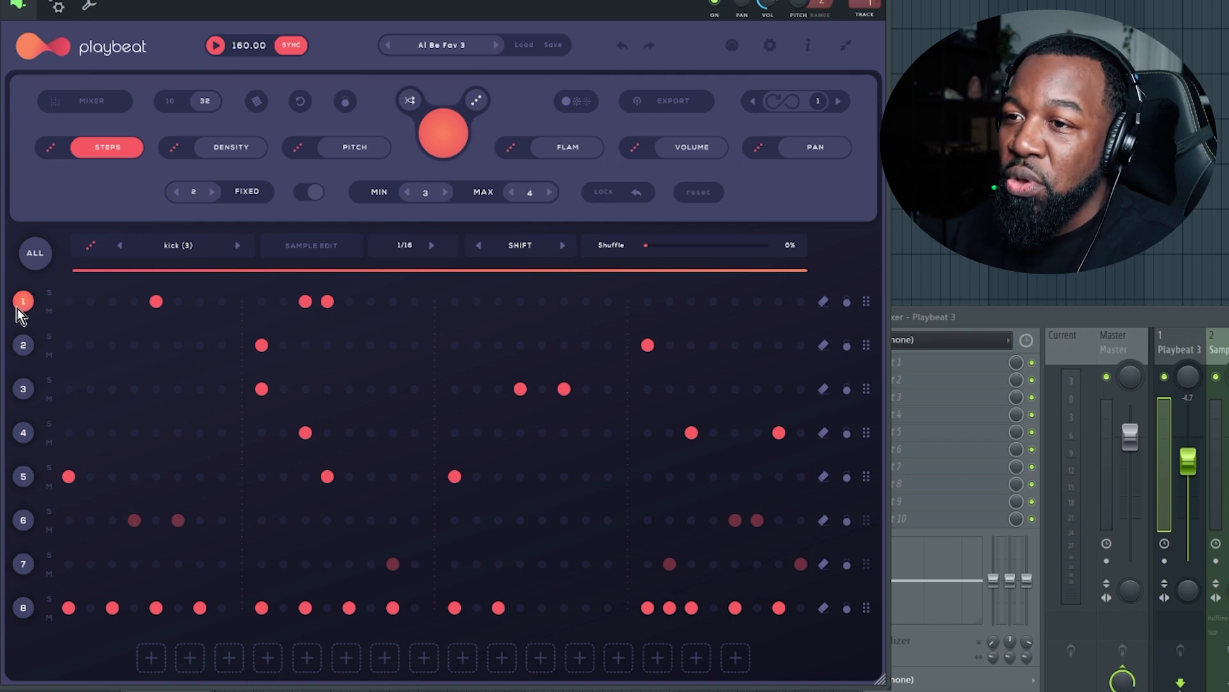
left_click(35, 254)
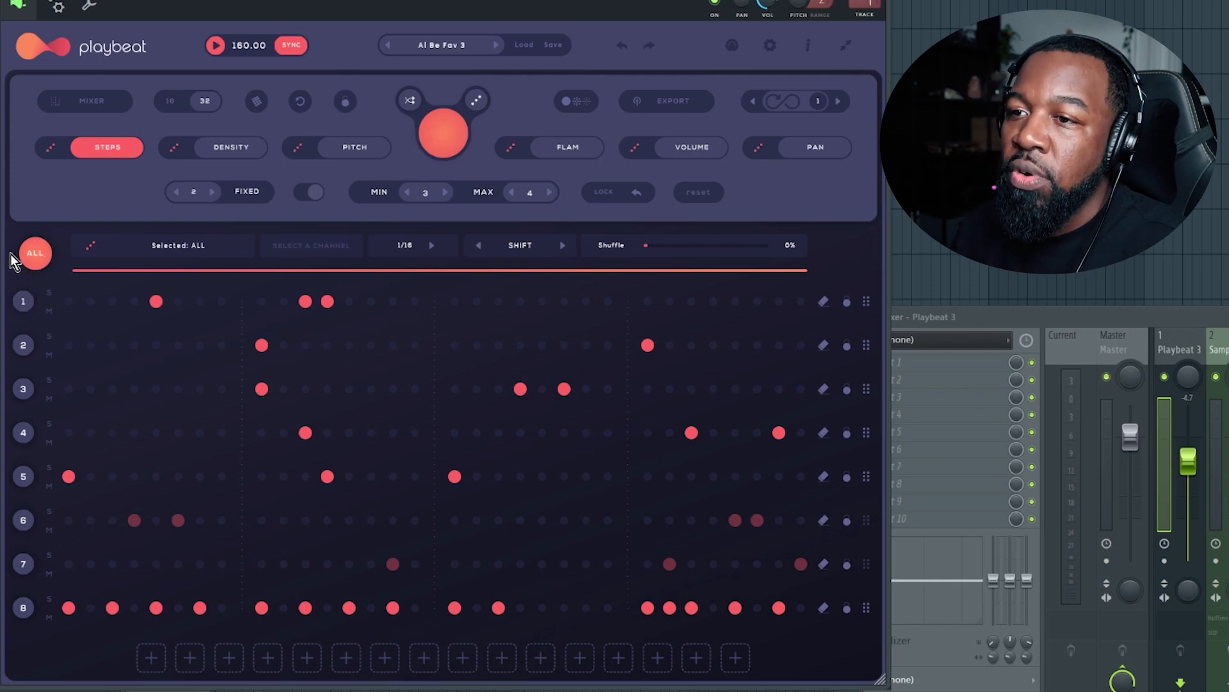
left_click(447, 136)
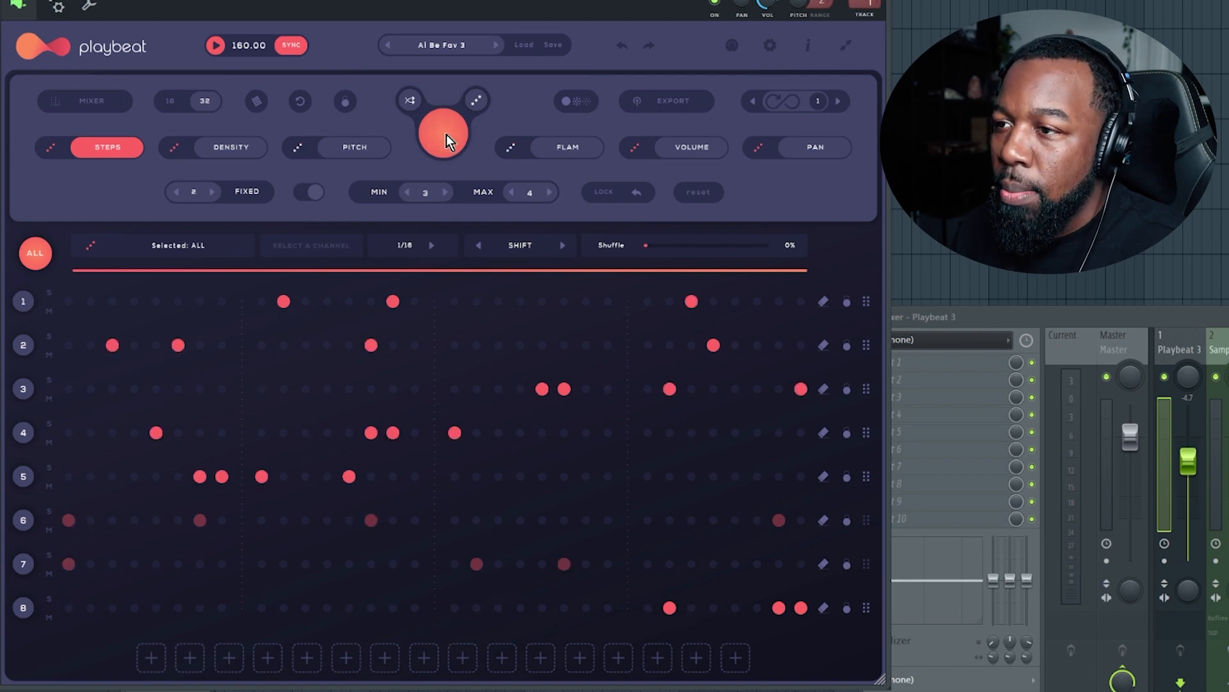
Randomize all channels with density ranging from 1 to 8, and return every step to a fixed density of 1.
left_click(223, 150)
left_click(358, 194)
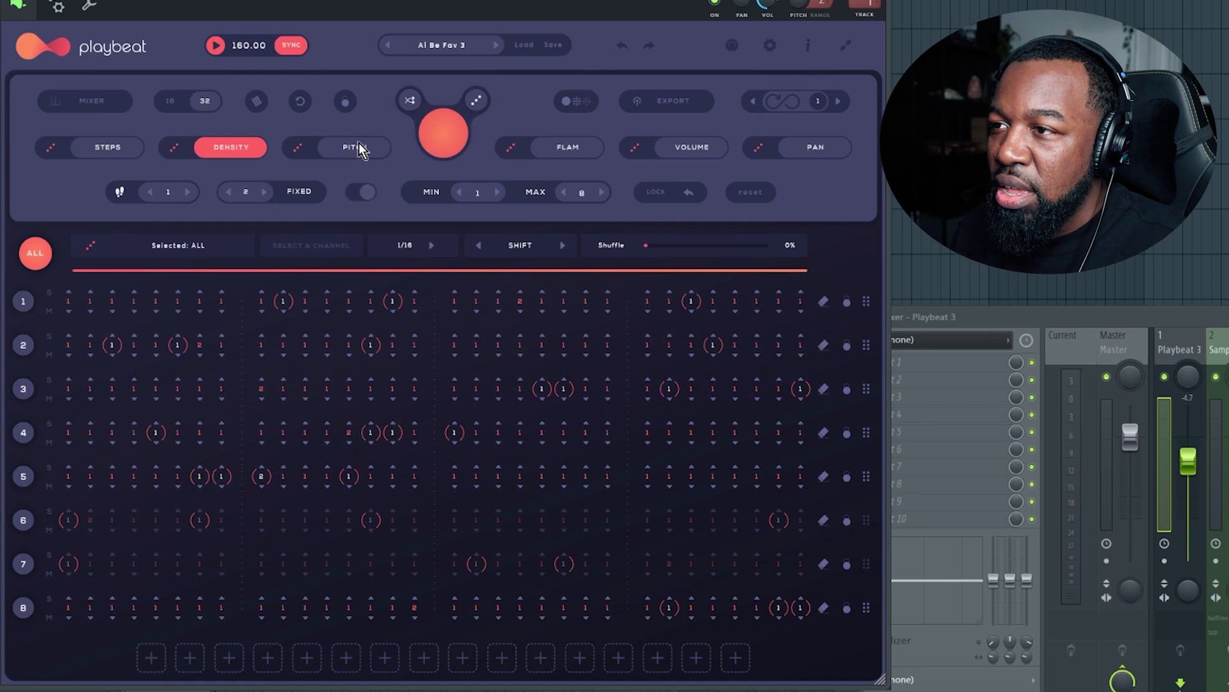
left_click(442, 130)
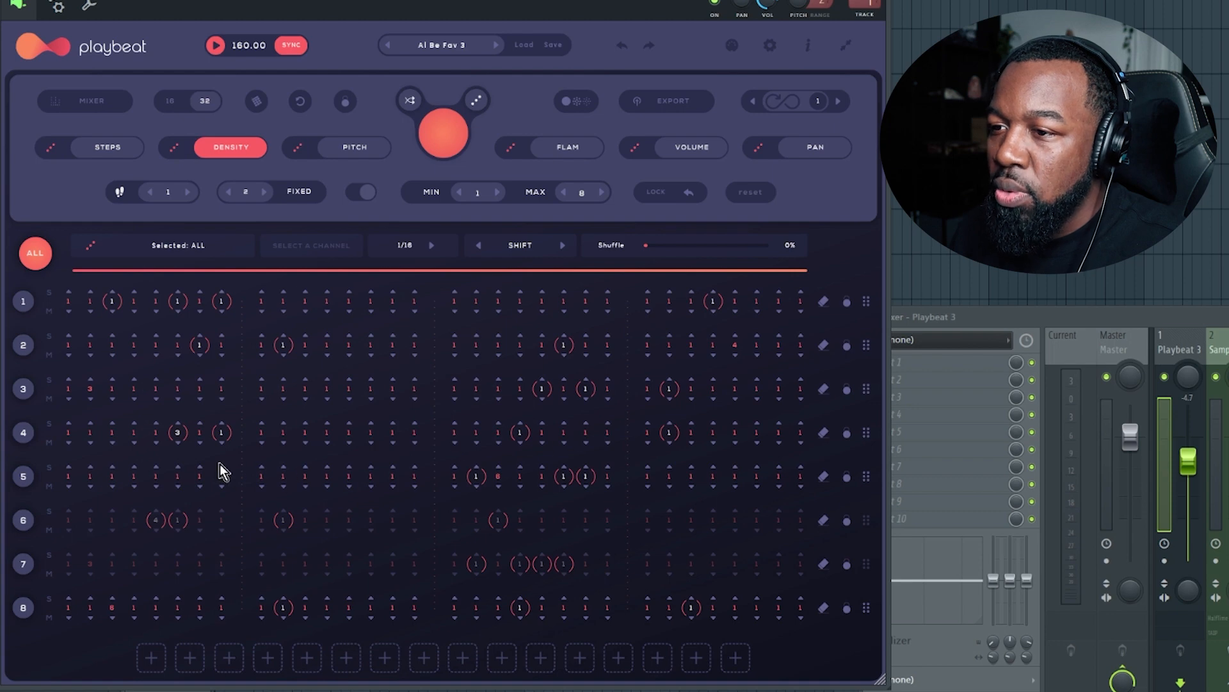
double_click(182, 440)
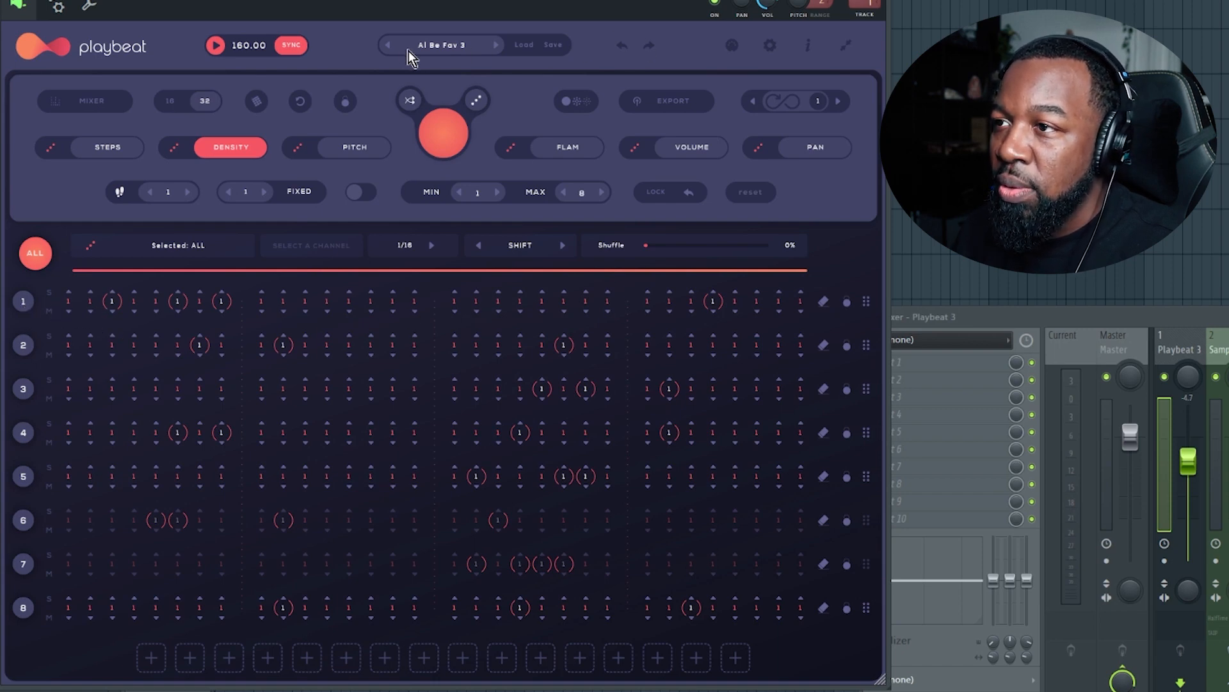
Reload the Al Be Fav 3 preset by switching to the preceding preset and back.
left_click(388, 48)
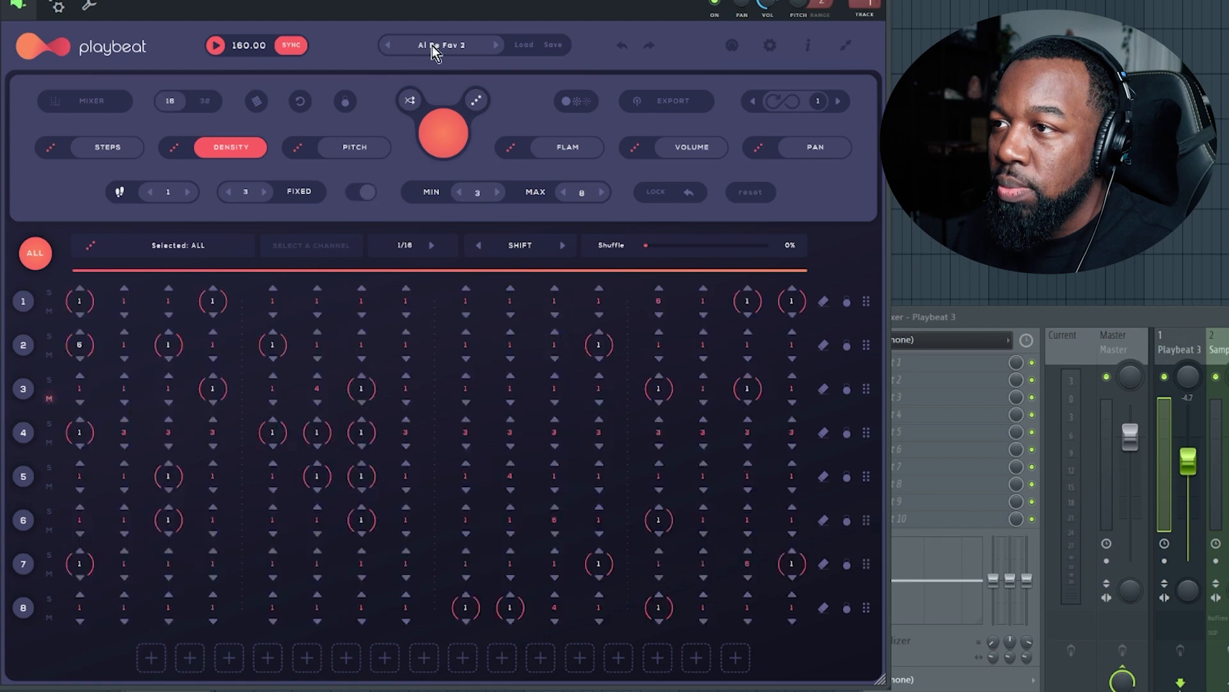
left_click(497, 44)
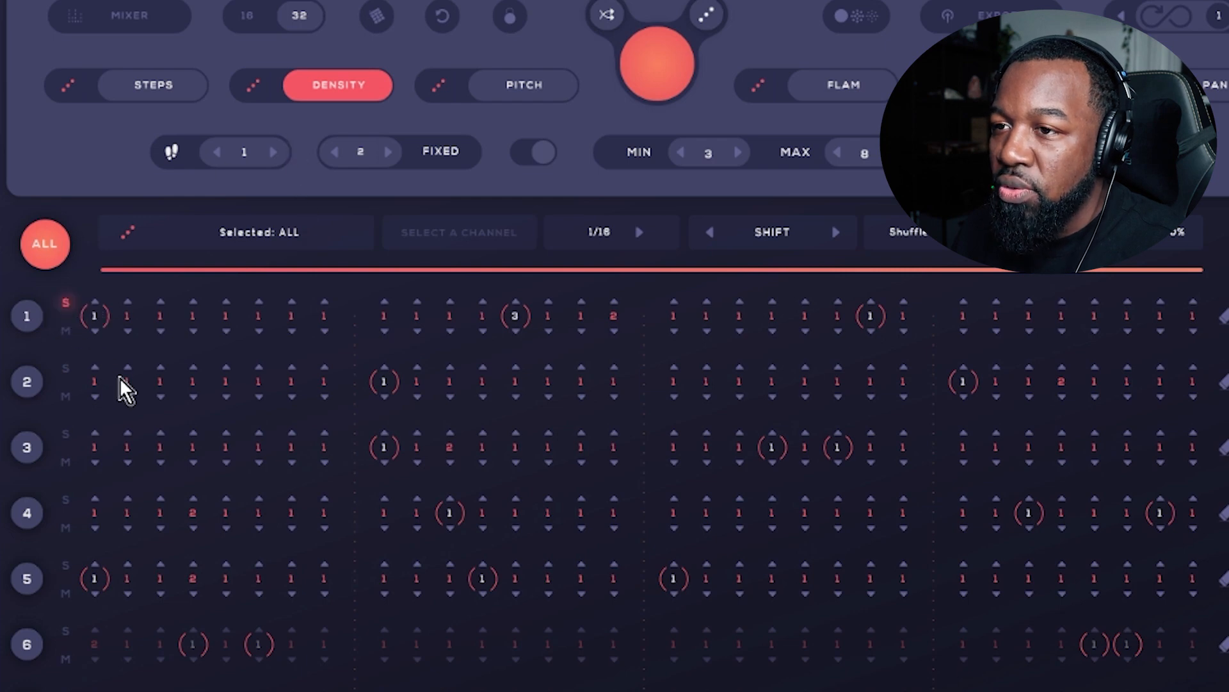
Listen to channel 1 soloed and lower the density of its 13th step to 1.
key("space")
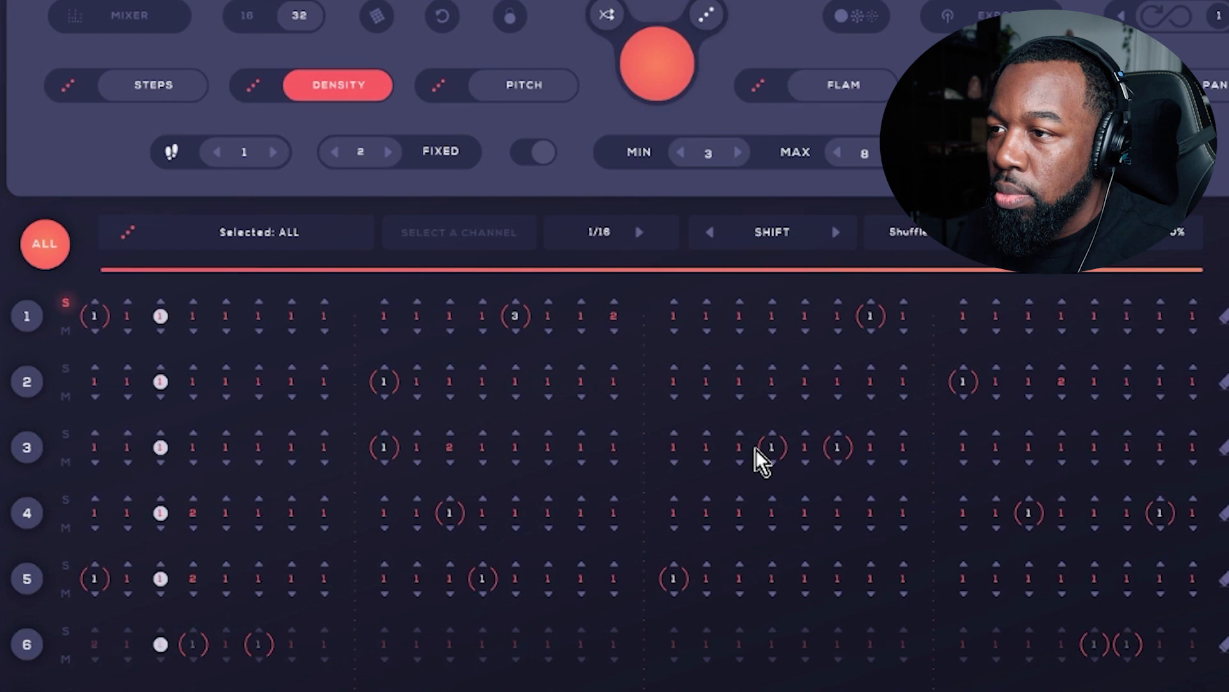
key("space")
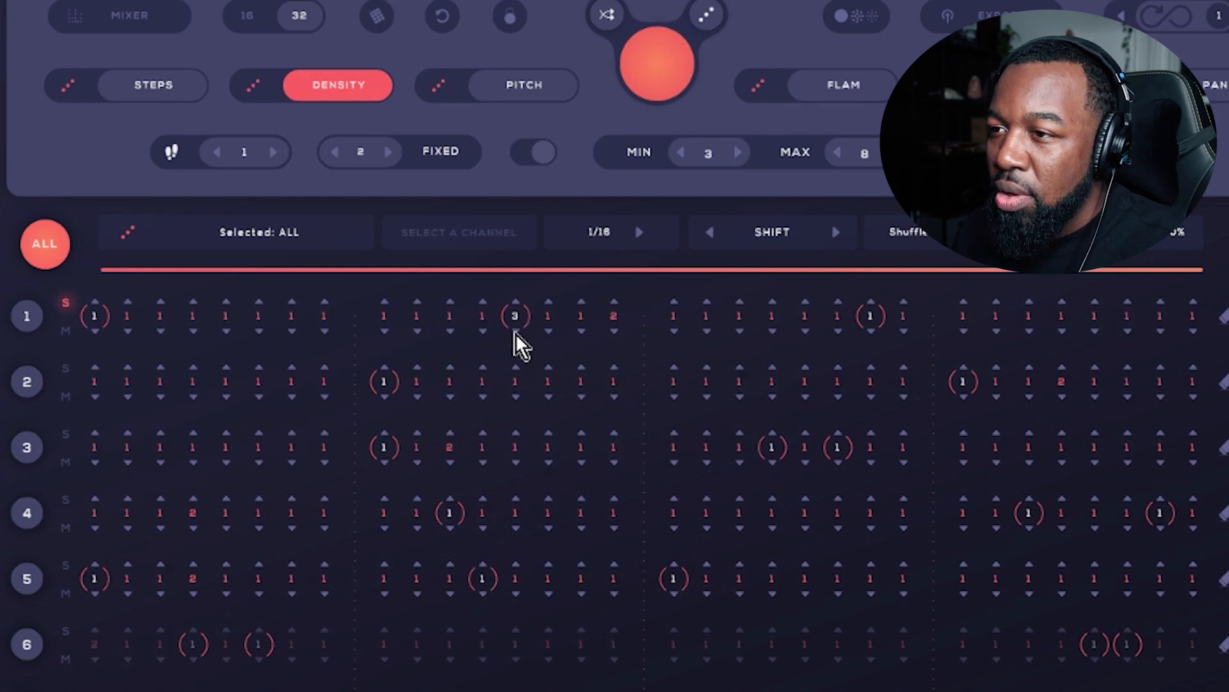
left_click(515, 331)
left_click(516, 332)
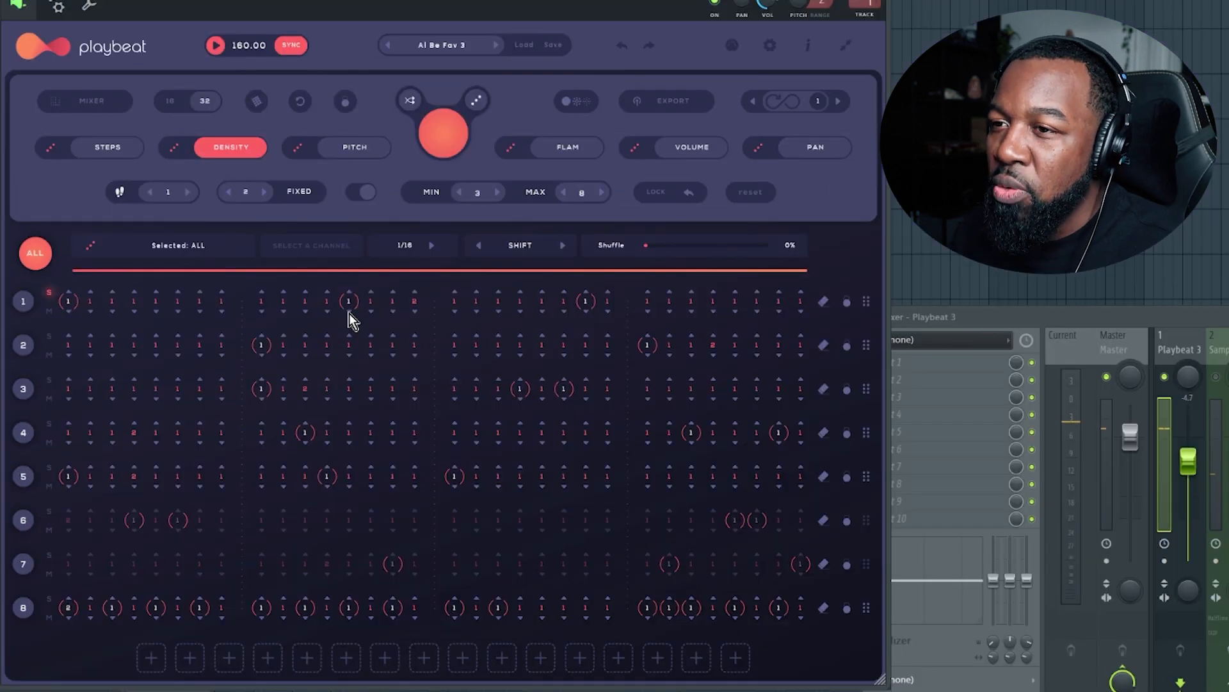
Unsolo channel 1, set all channels to a fixed density of 1, and play the pattern back.
left_click(50, 293)
left_click(229, 193)
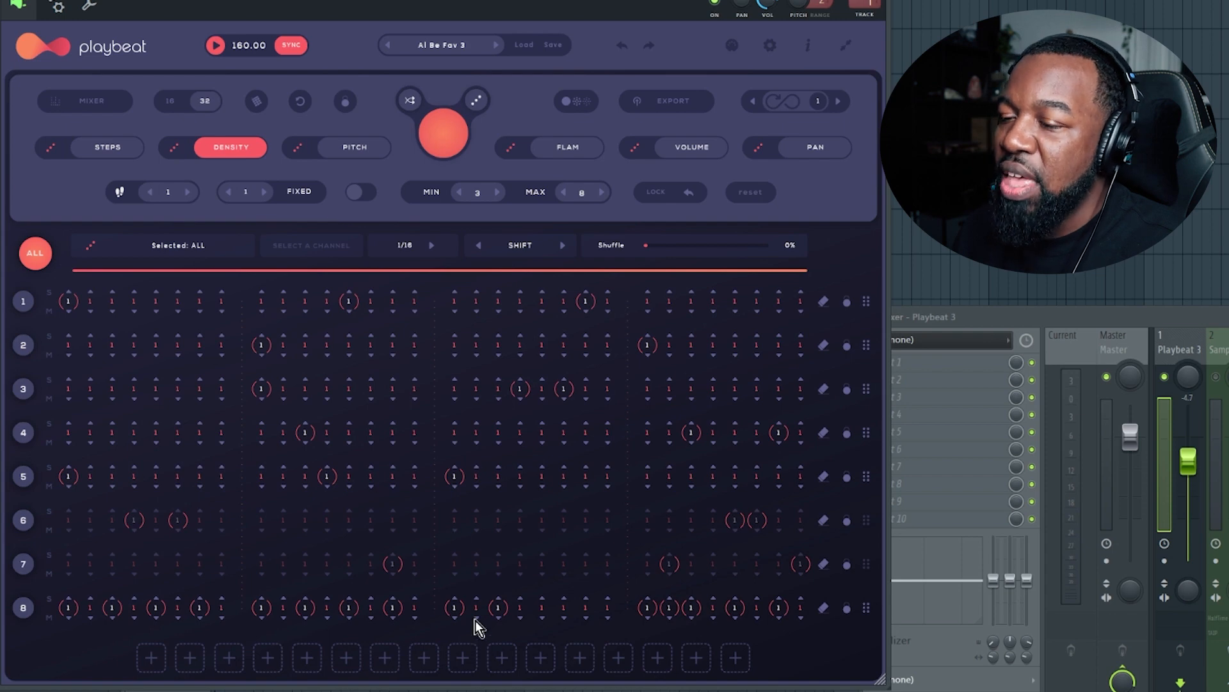
key("space")
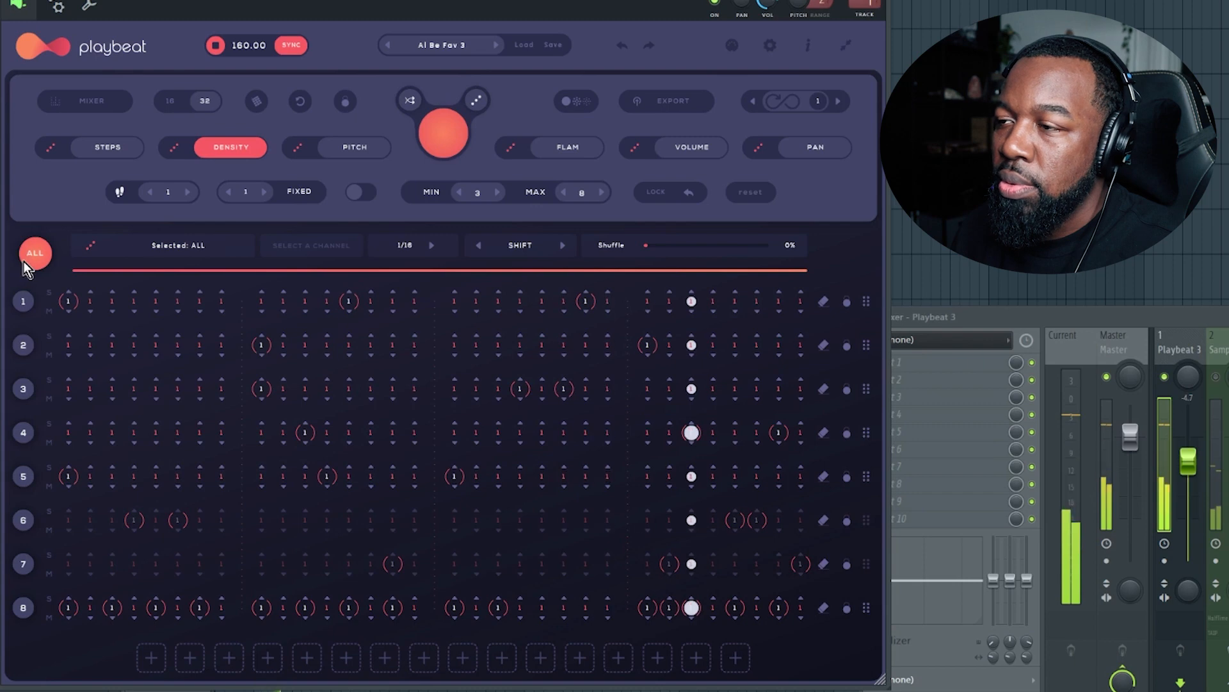
key("space")
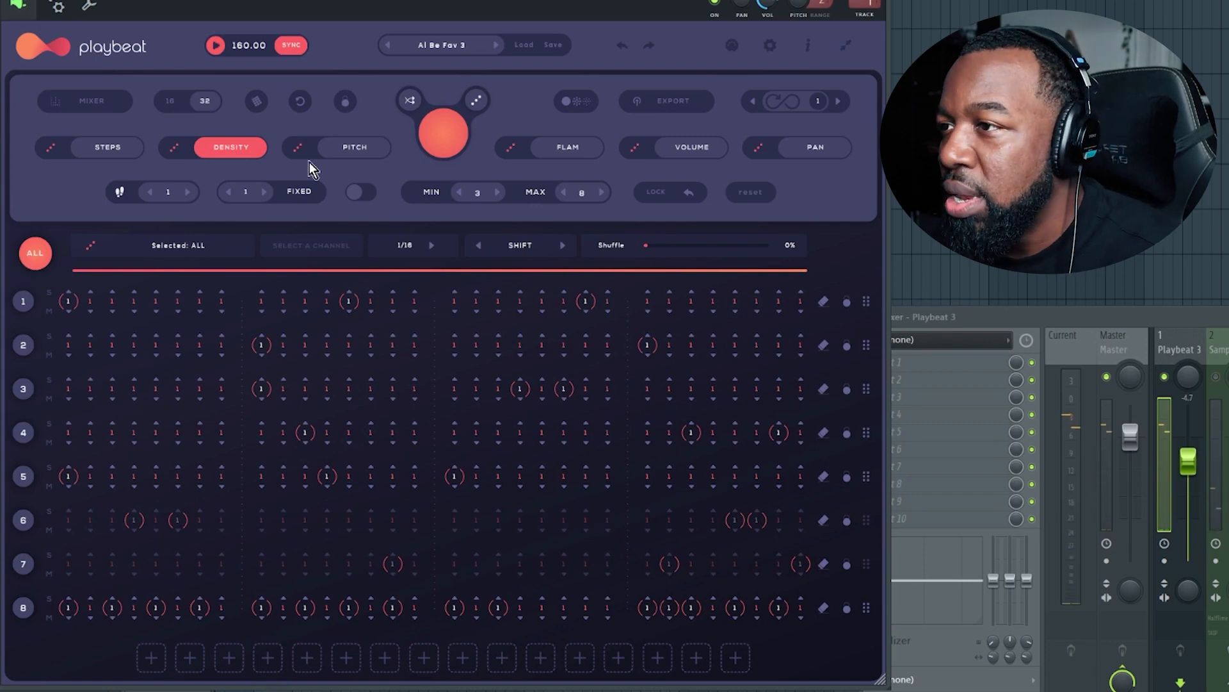
Set the pitch of all channels to fixed C3 and define a random pitch range from C#2 to B3.
left_click(351, 150)
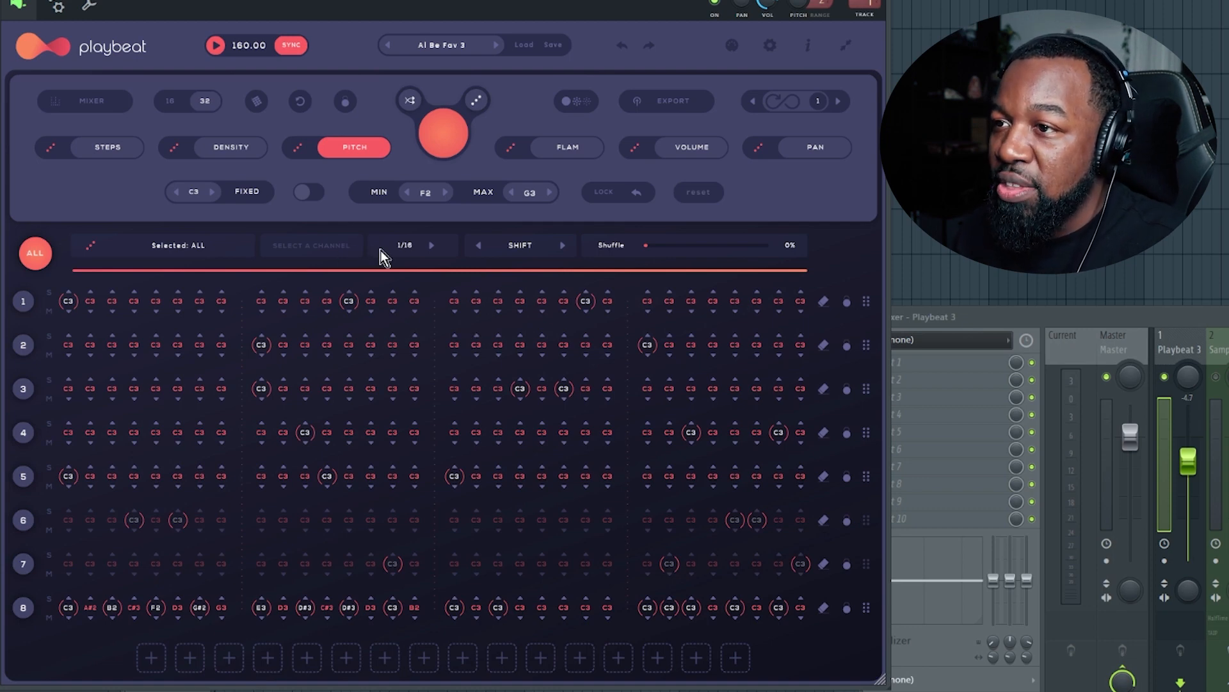
left_click(313, 193)
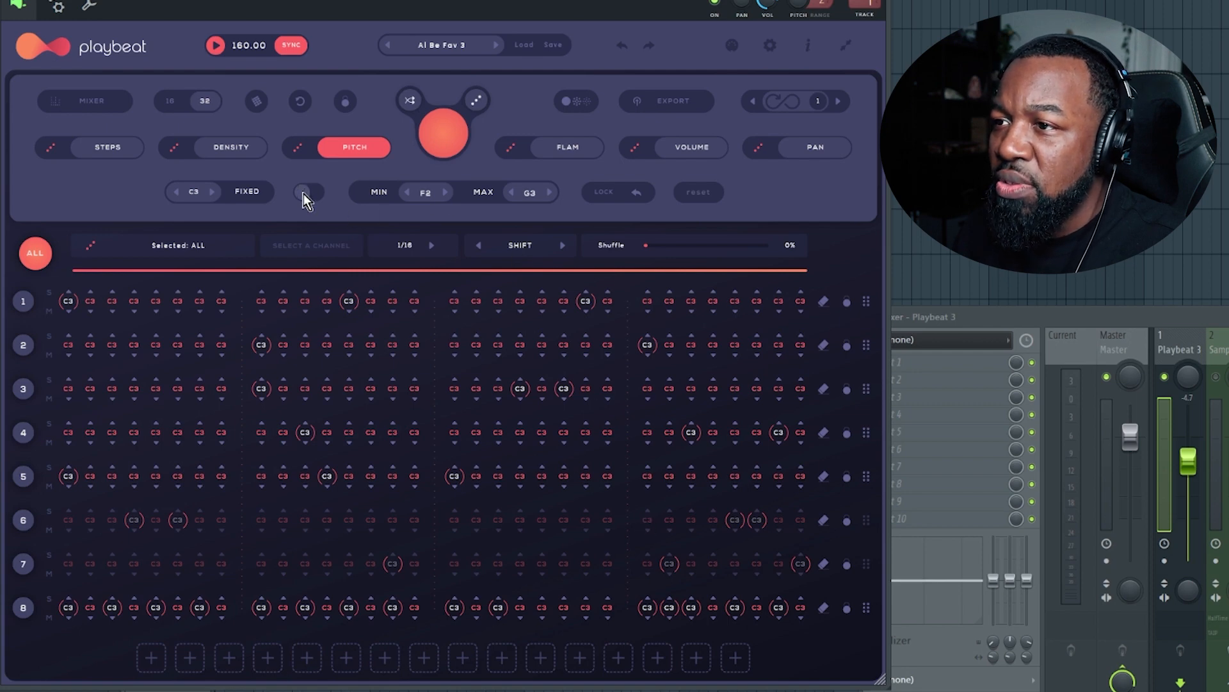
left_click(407, 193)
left_click(407, 194)
left_click(408, 193)
left_click(407, 194)
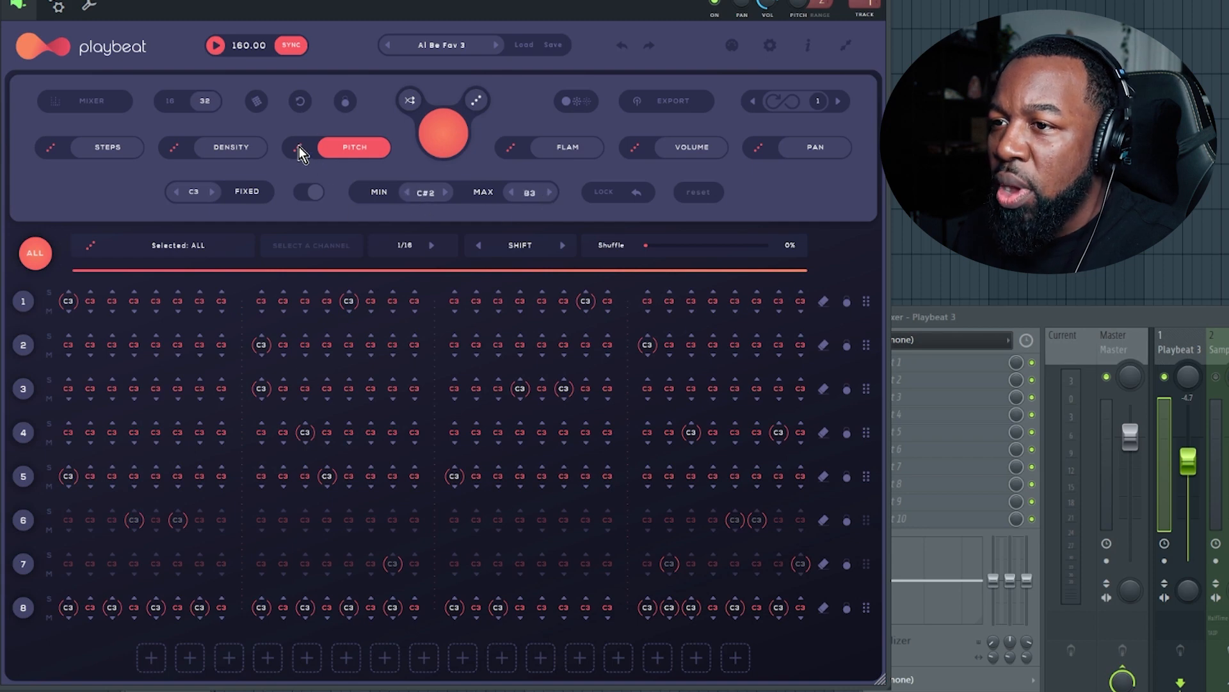
Randomize the pitch of the kick on channel 1 only, and return it to the fixed C3 pitch.
left_click(22, 302)
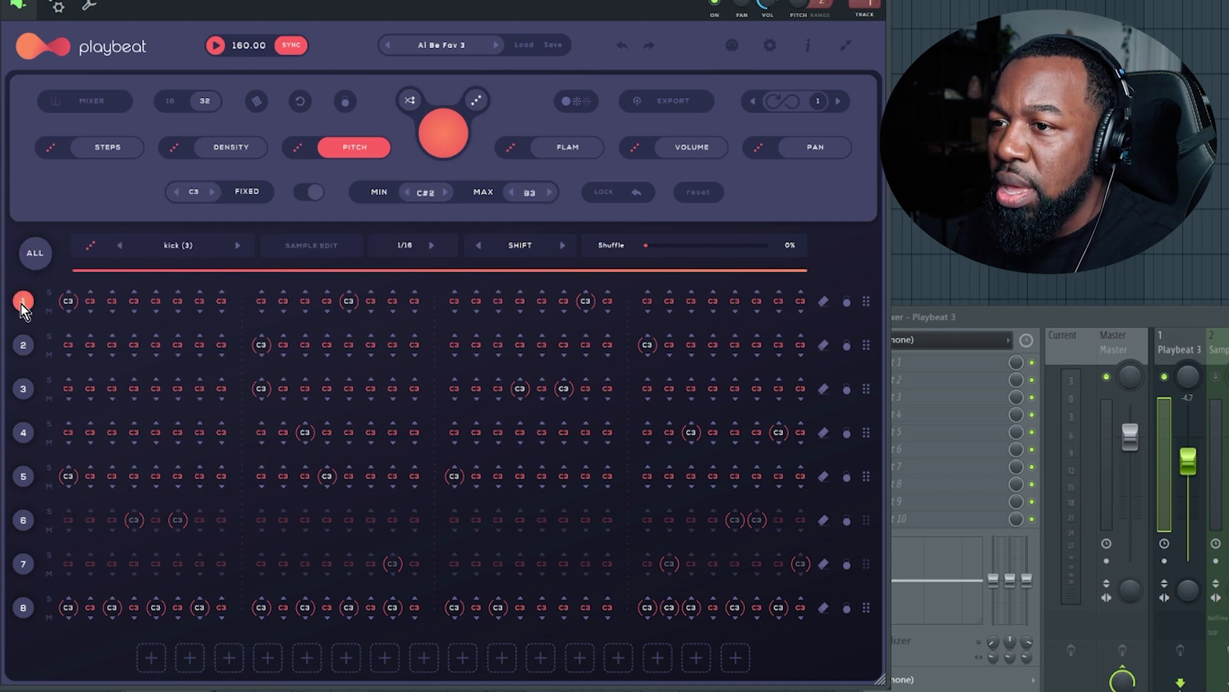
left_click(298, 151)
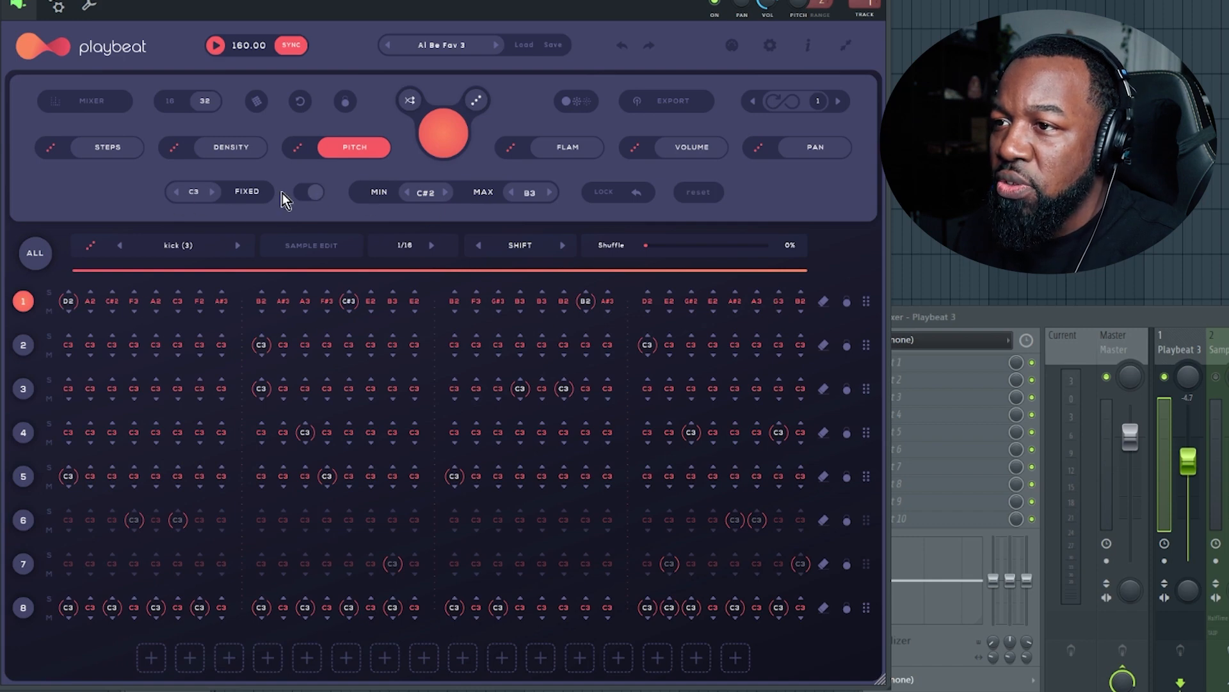
left_click(311, 193)
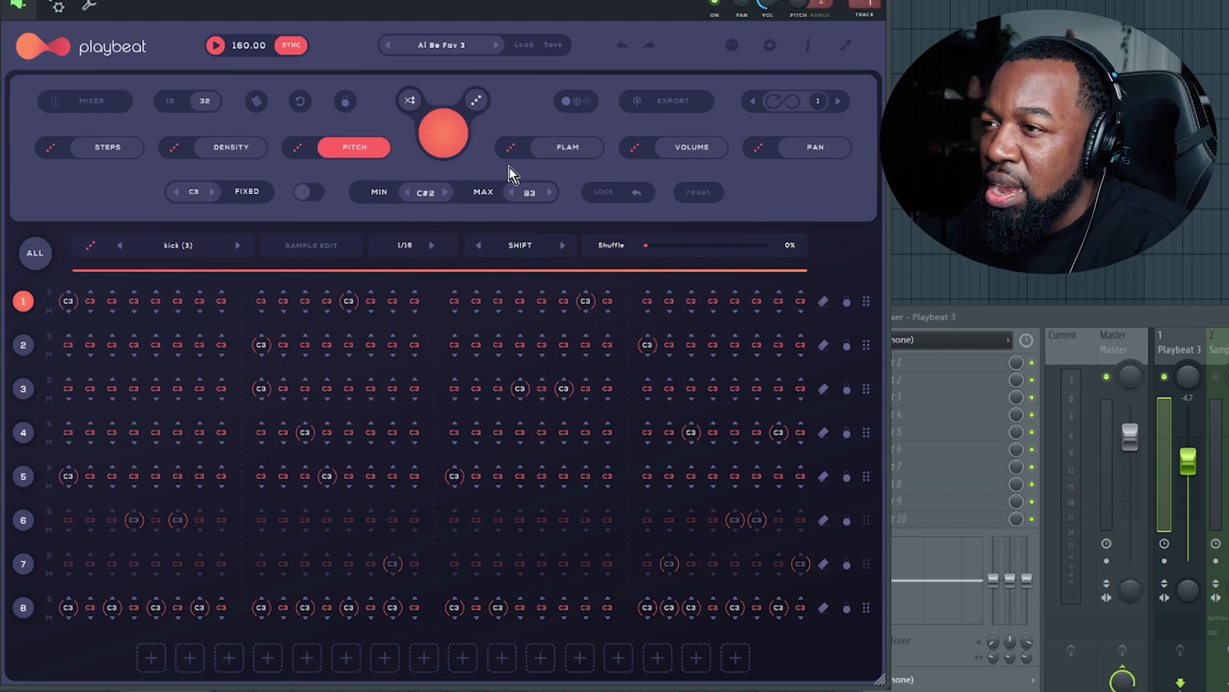
Look through the flam, volume and pan settings of the steps and the channel levels in Playbeat's mixer.
left_click(561, 149)
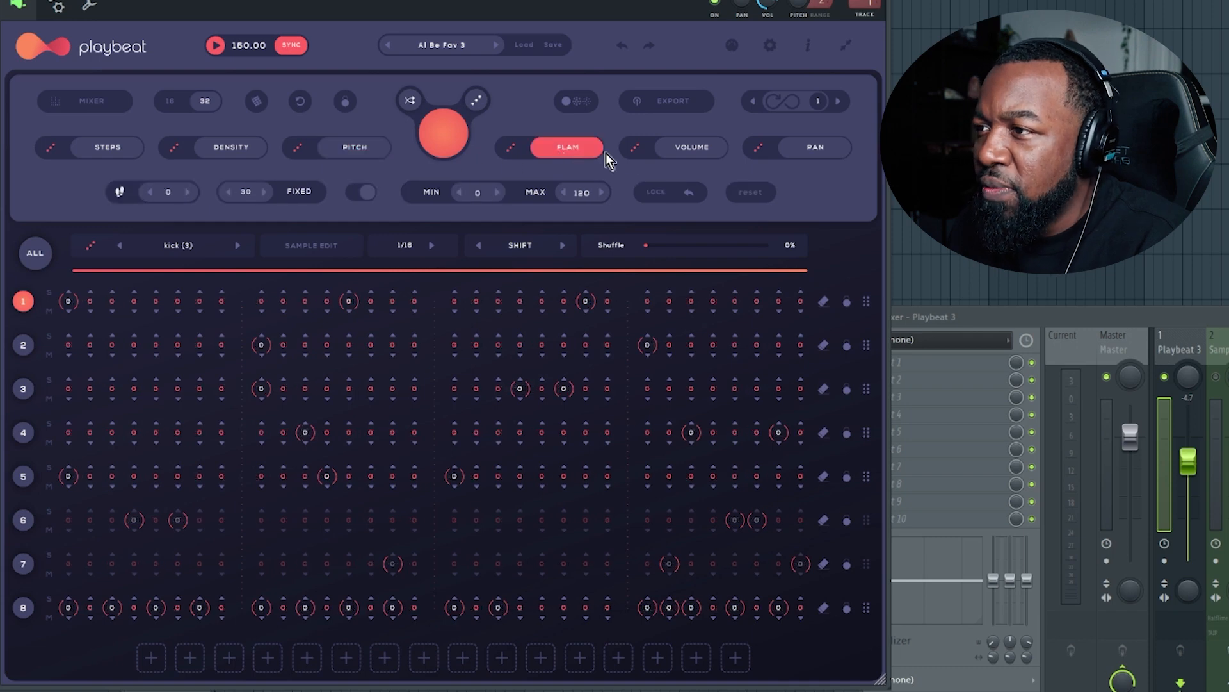
left_click(683, 150)
left_click(809, 146)
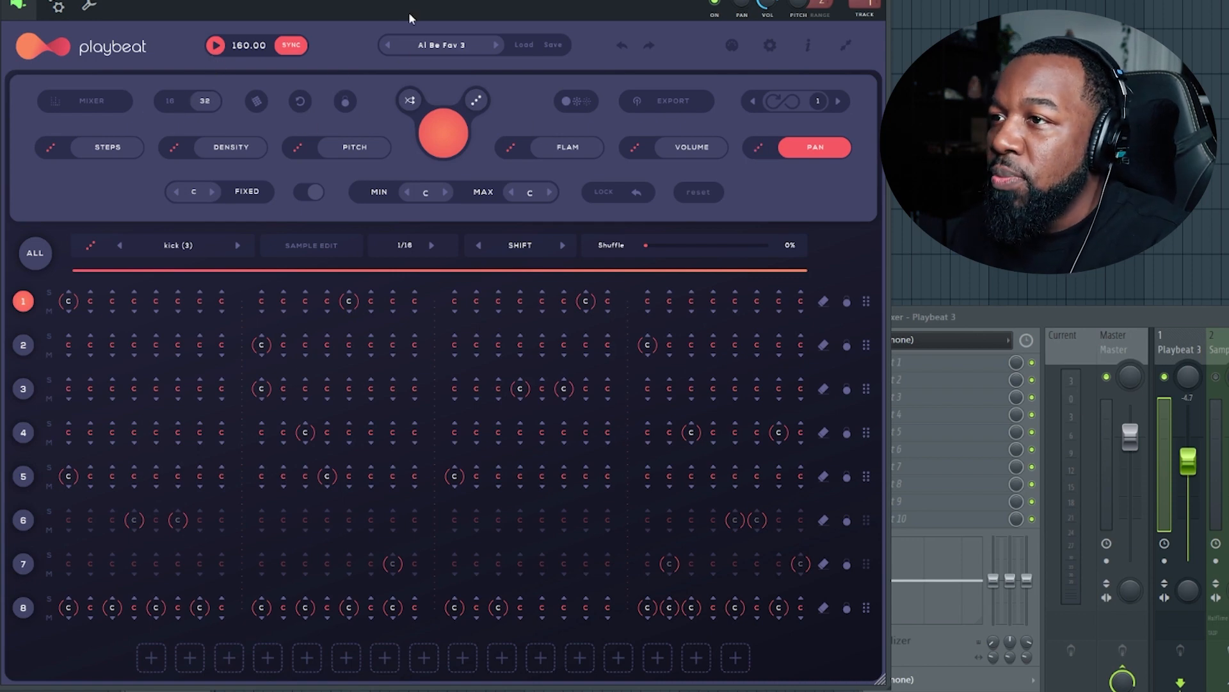
left_click(84, 102)
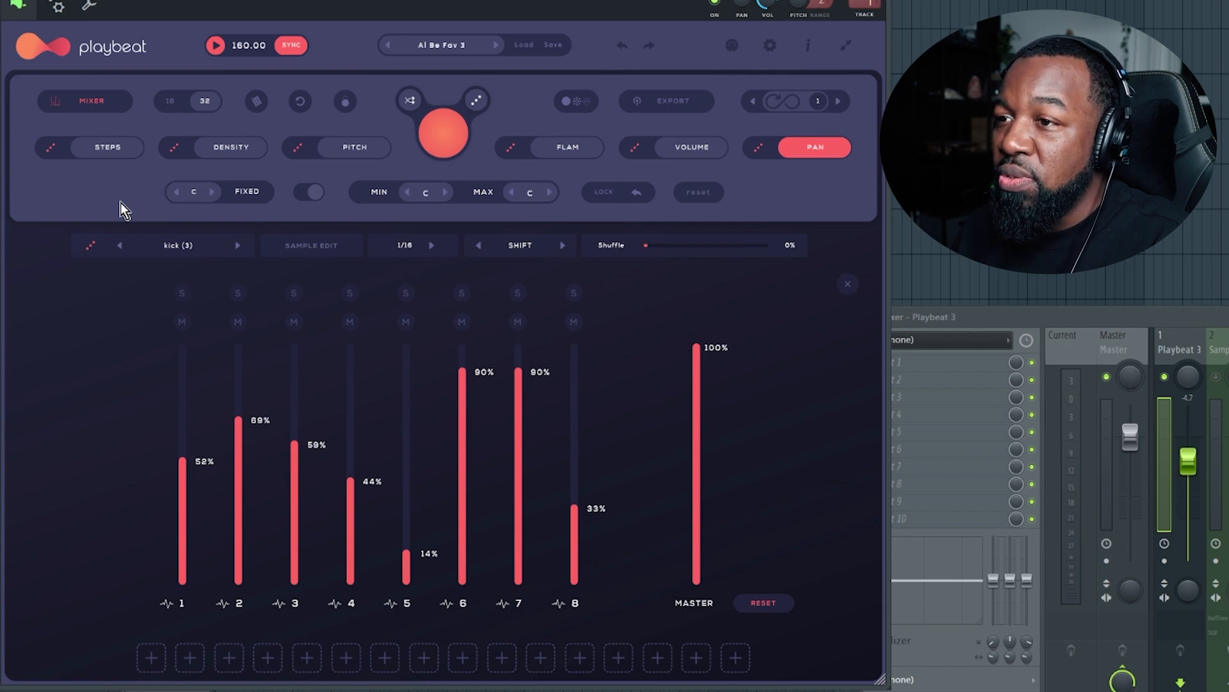
Open the sample browser for the kick channel and show the Kicks folder inside ! MY STASH.
left_click(178, 249)
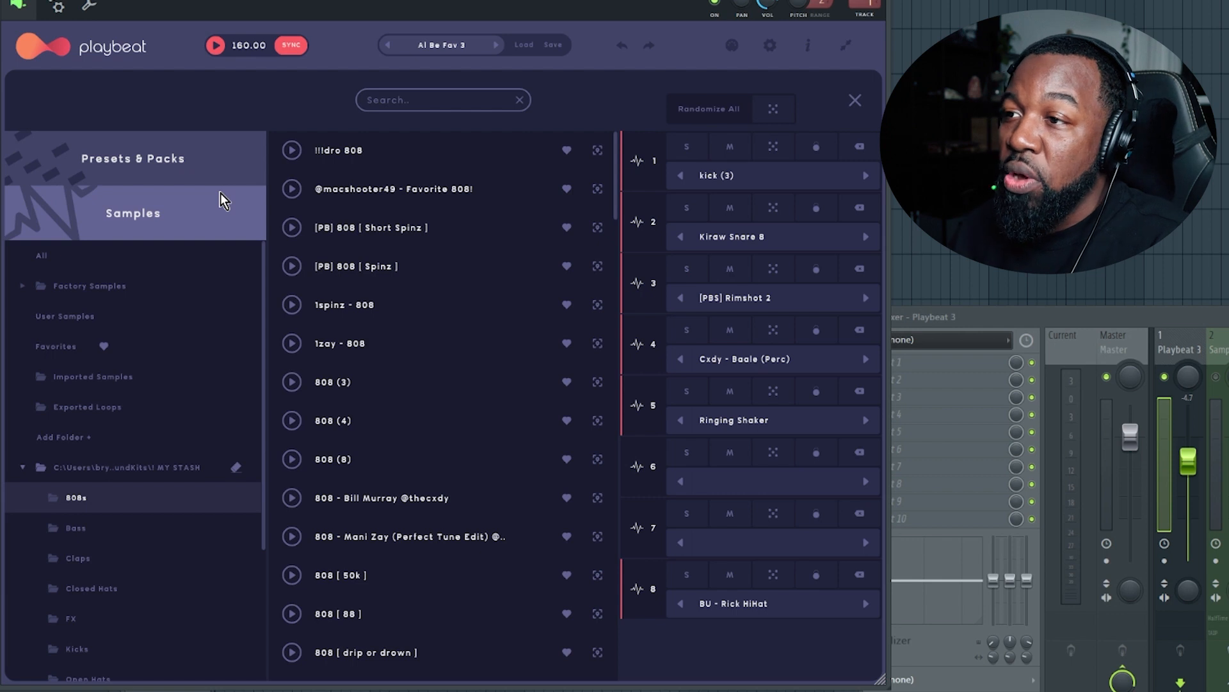
scroll(70, 462, "down", 2)
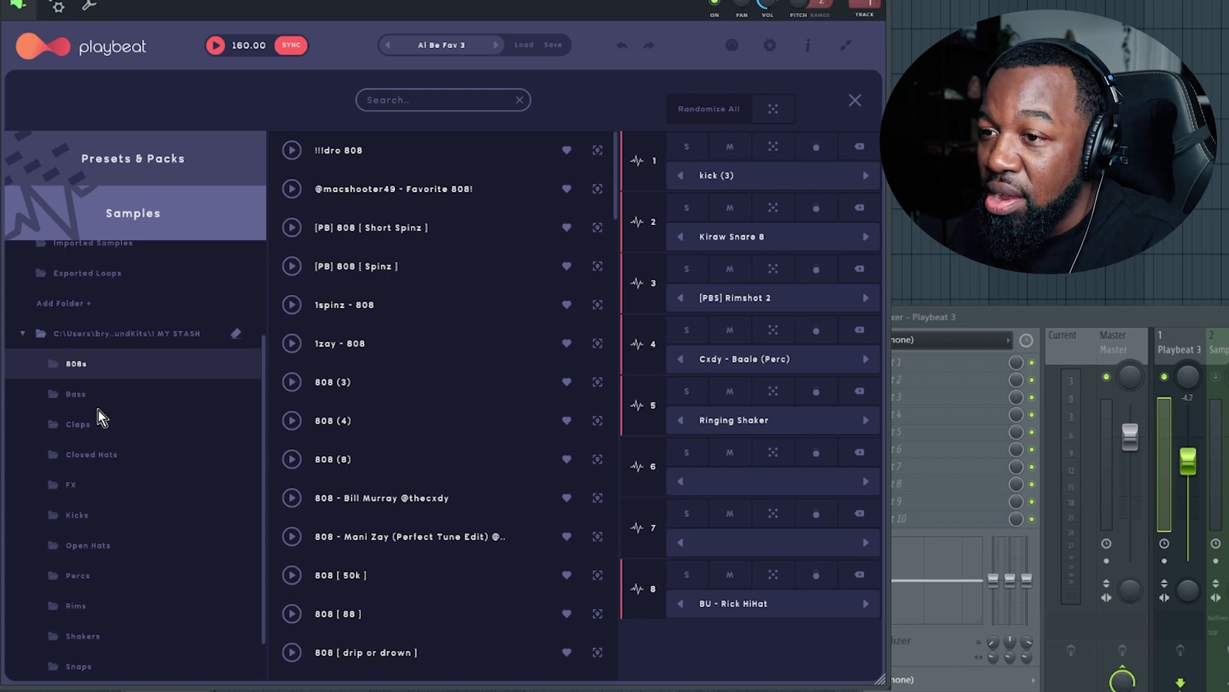
left_click(105, 515)
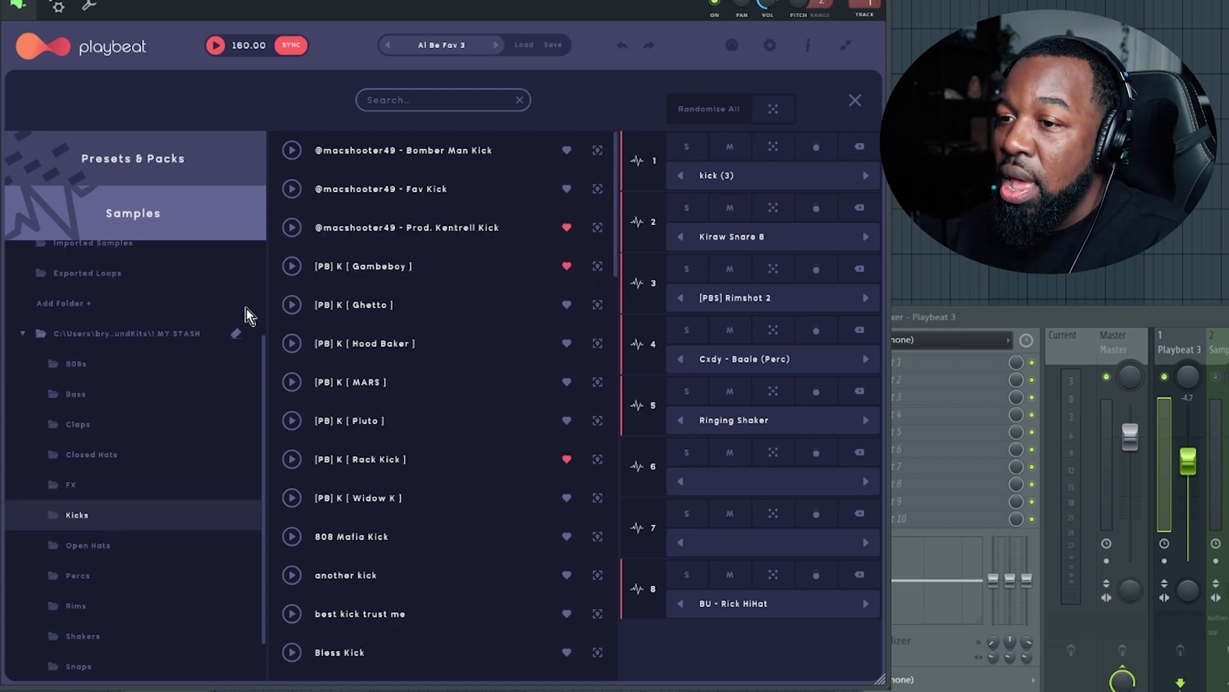
Audition the Prod. Kentrell, Gambeboy, Ghetto and Hood Baker kick samples.
left_click(290, 229)
left_click(290, 229)
left_click(290, 230)
left_click(290, 269)
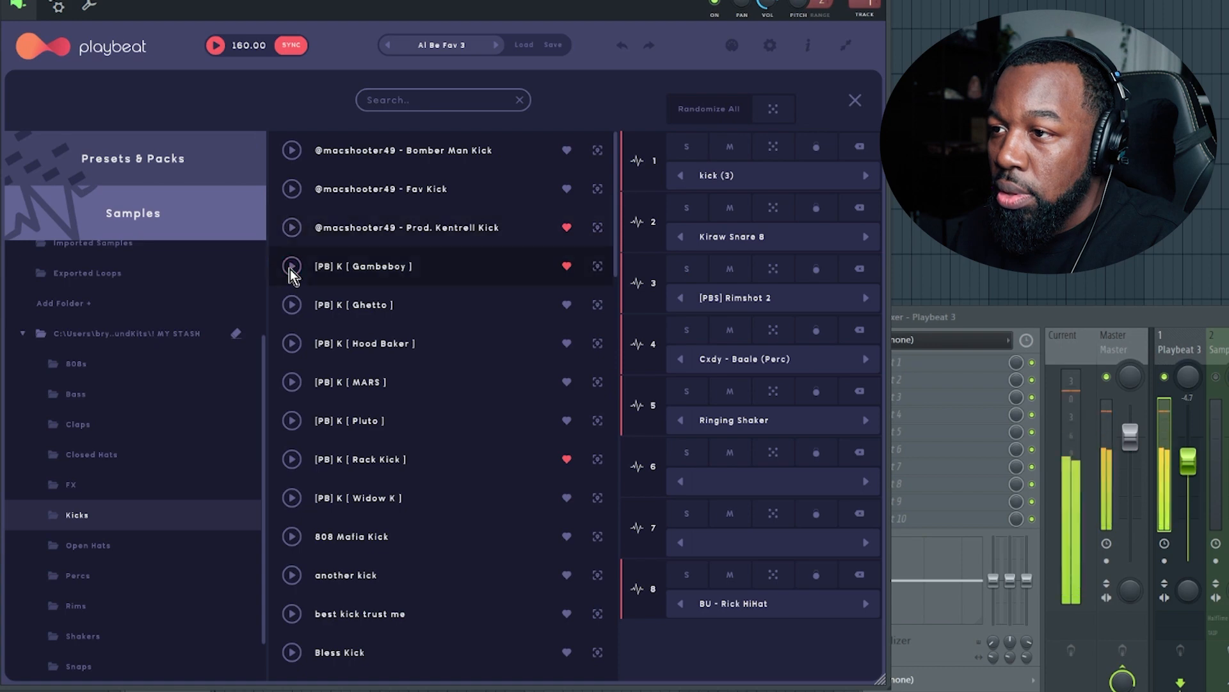
left_click(290, 305)
left_click(290, 345)
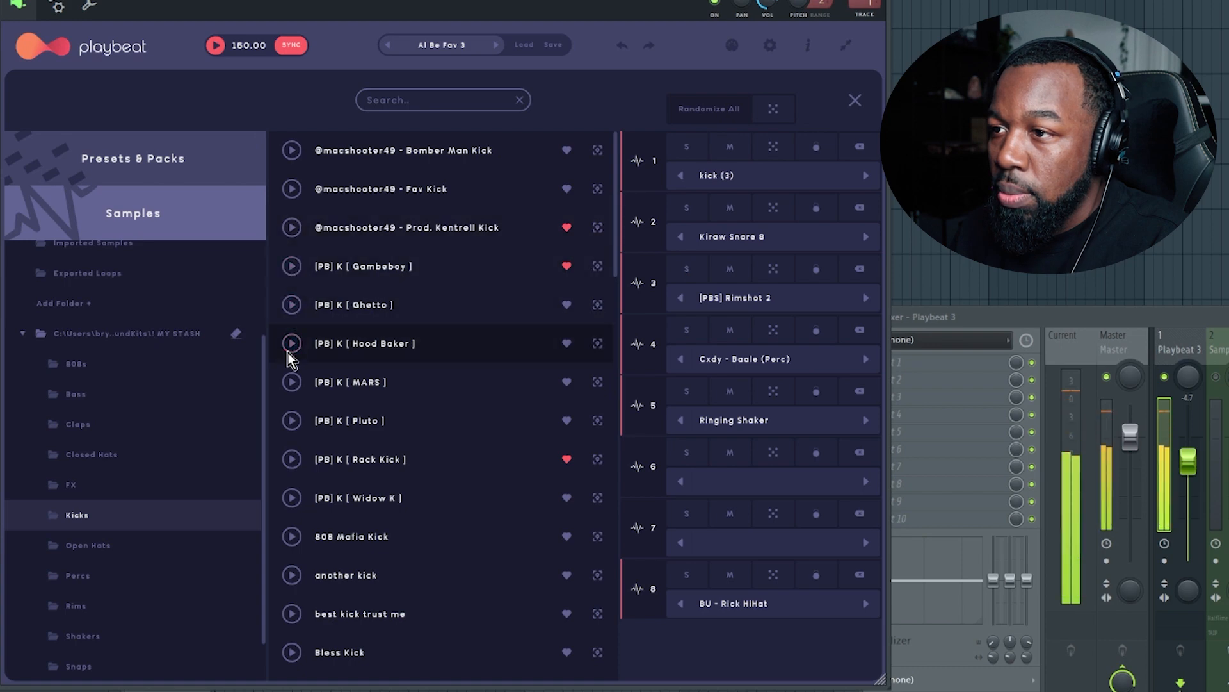
left_click(292, 344)
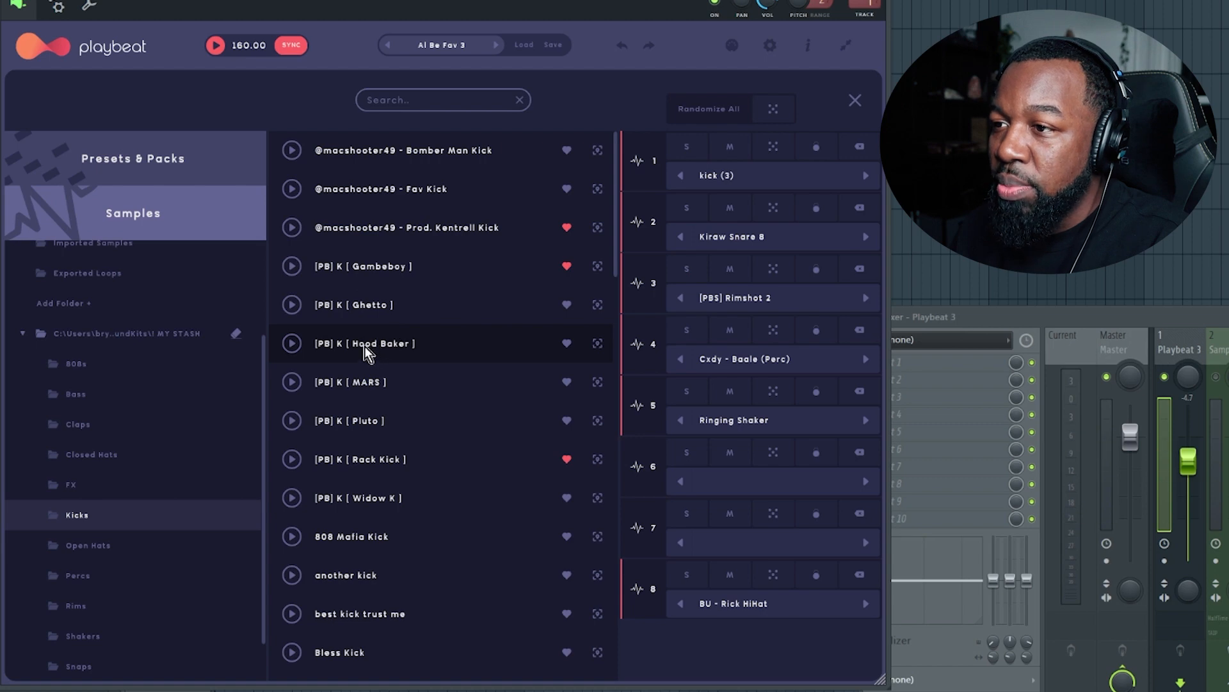
Audition the kicks from Hood Baker to Widow K on soloed channel 1 during playback, and put Hood Baker back on the channel.
left_click_drag(364, 346, 714, 177)
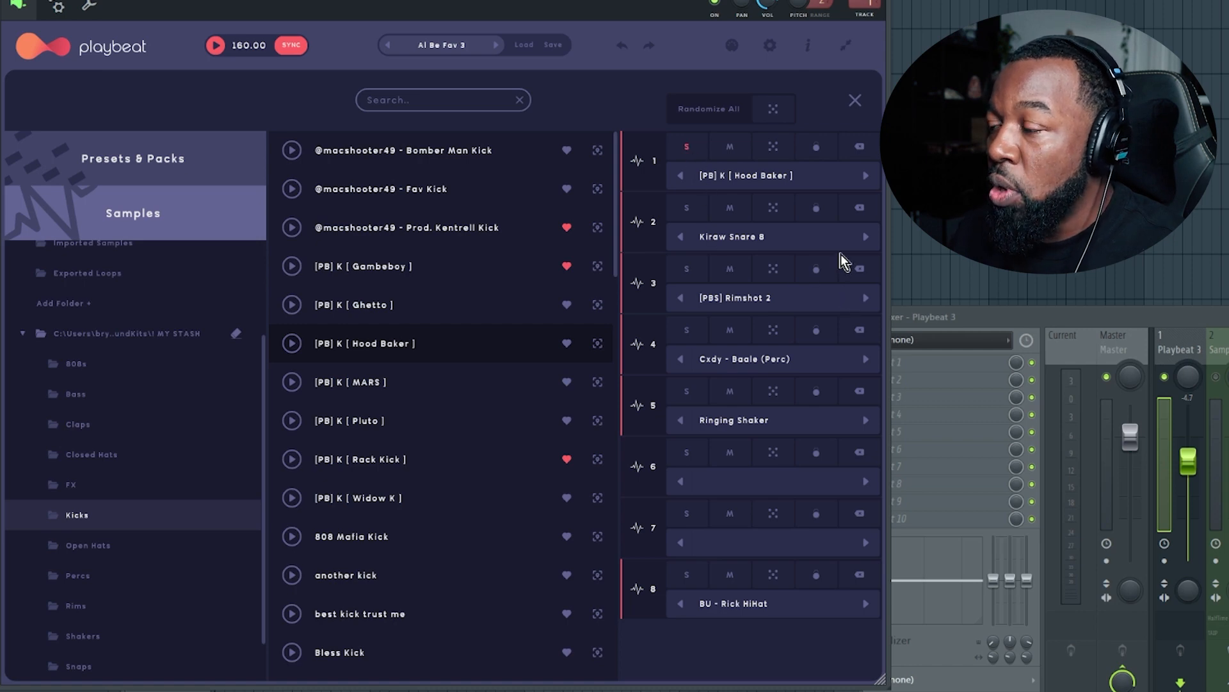
key("space")
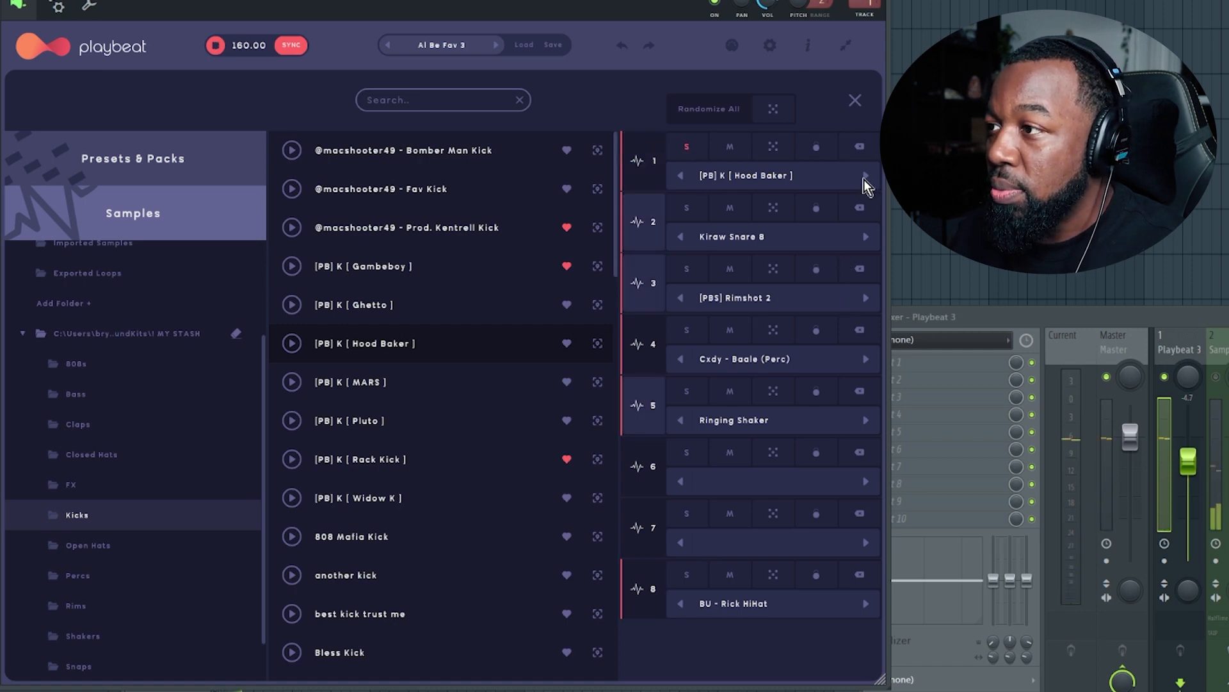
left_click(867, 179)
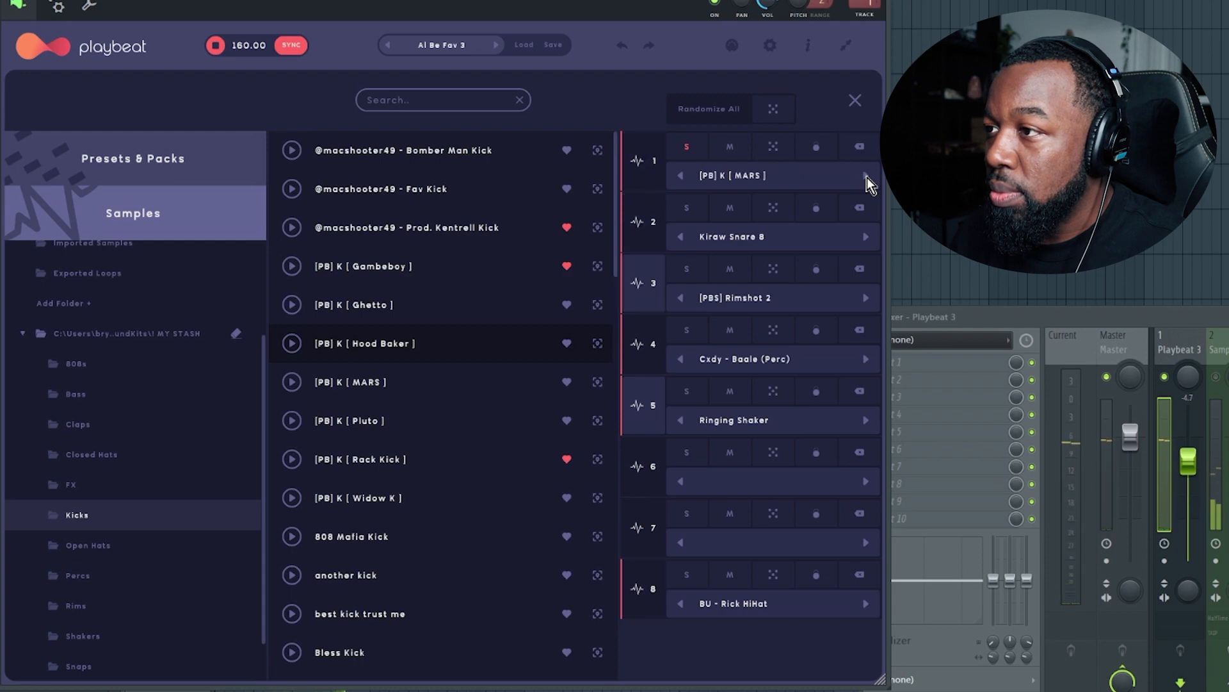
left_click(867, 177)
left_click(867, 178)
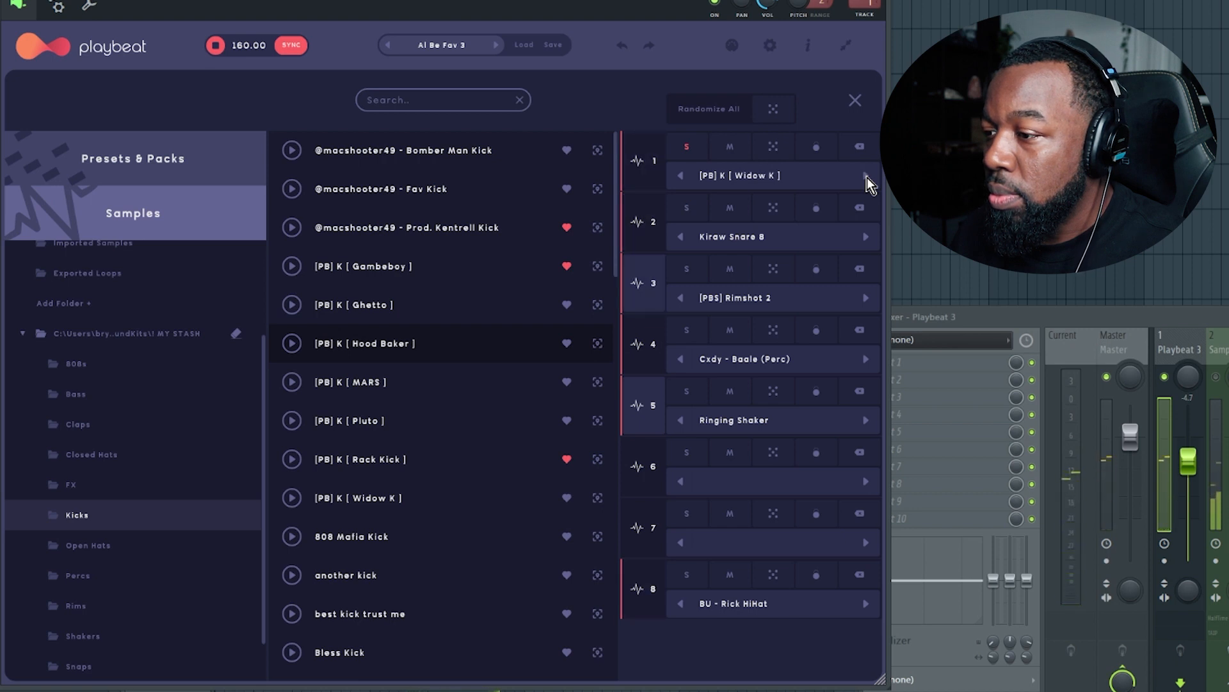
key("space")
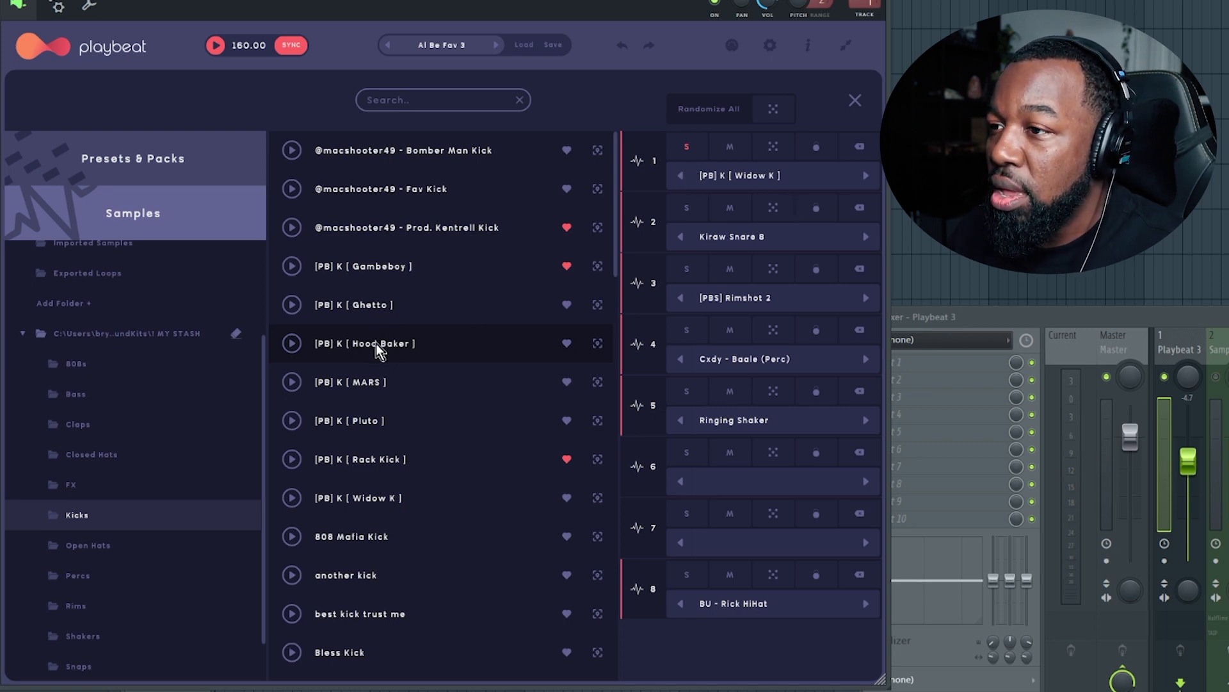
left_click_drag(296, 347, 776, 181)
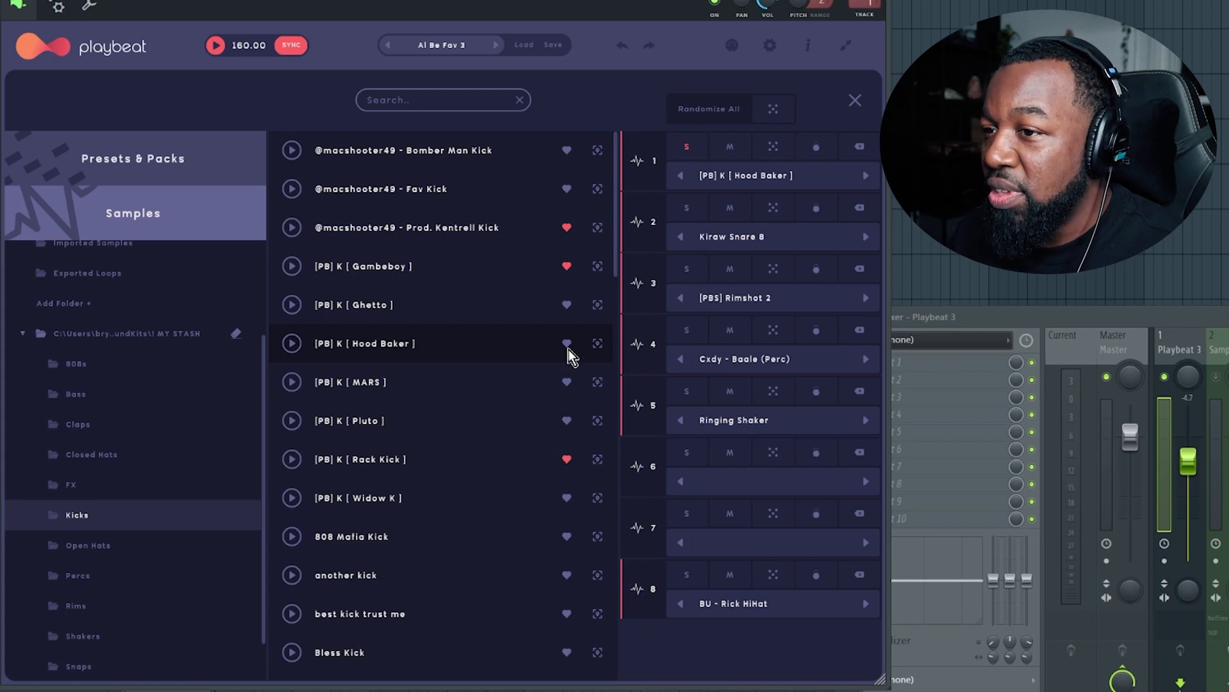
Keep Hood Baker marked as a favorite kick and remove the Prod. Kentrell, Gambeboy and Ghetto kicks from the favorites.
left_click(567, 305)
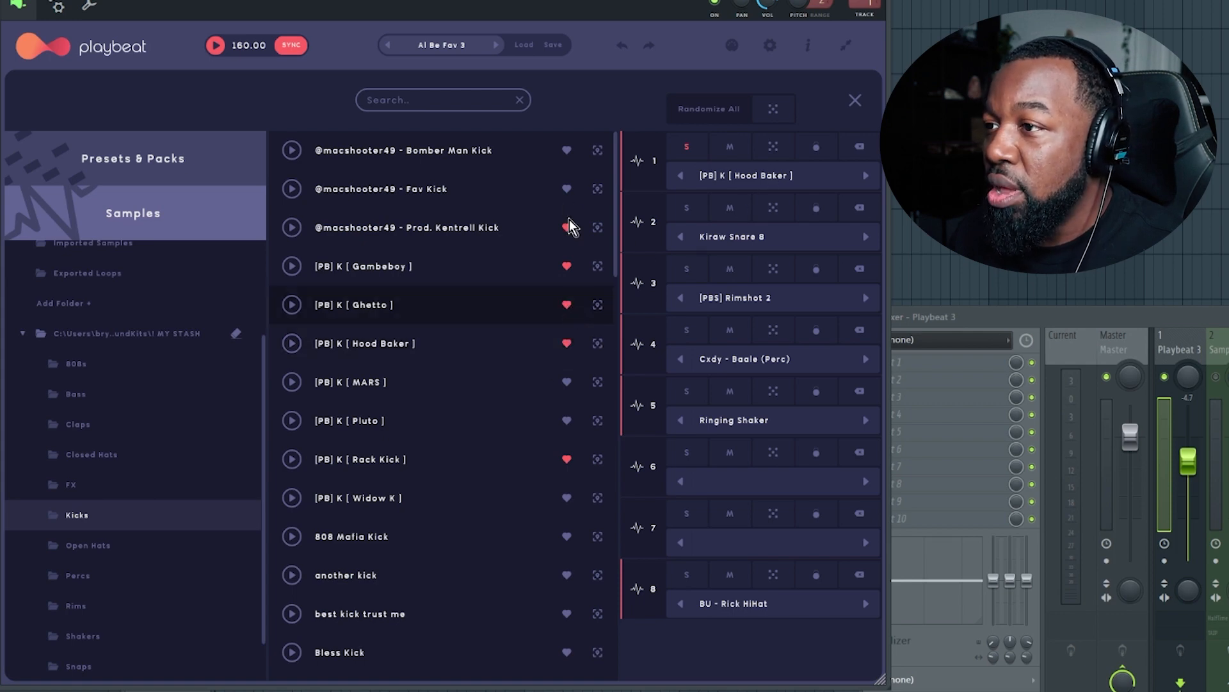
left_click(566, 190)
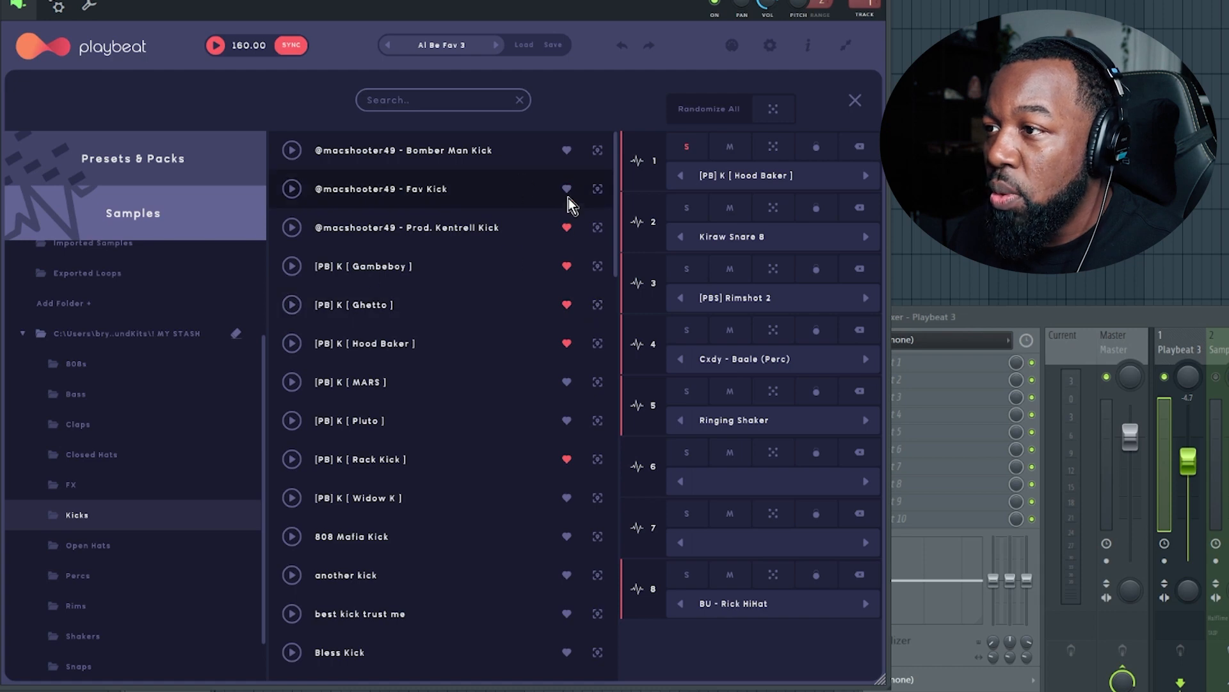
left_click(567, 228)
left_click(566, 265)
left_click(567, 305)
Show the list of favorite samples and close the sample browser.
scroll(113, 383, "up", 2)
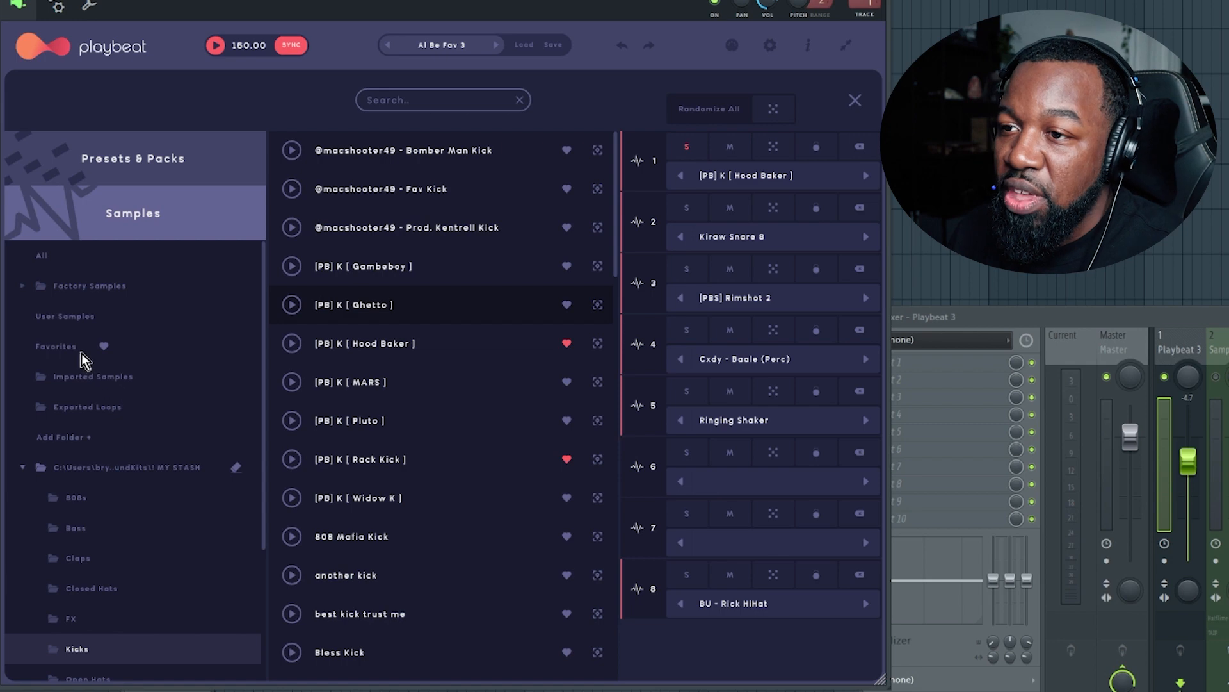
left_click(58, 347)
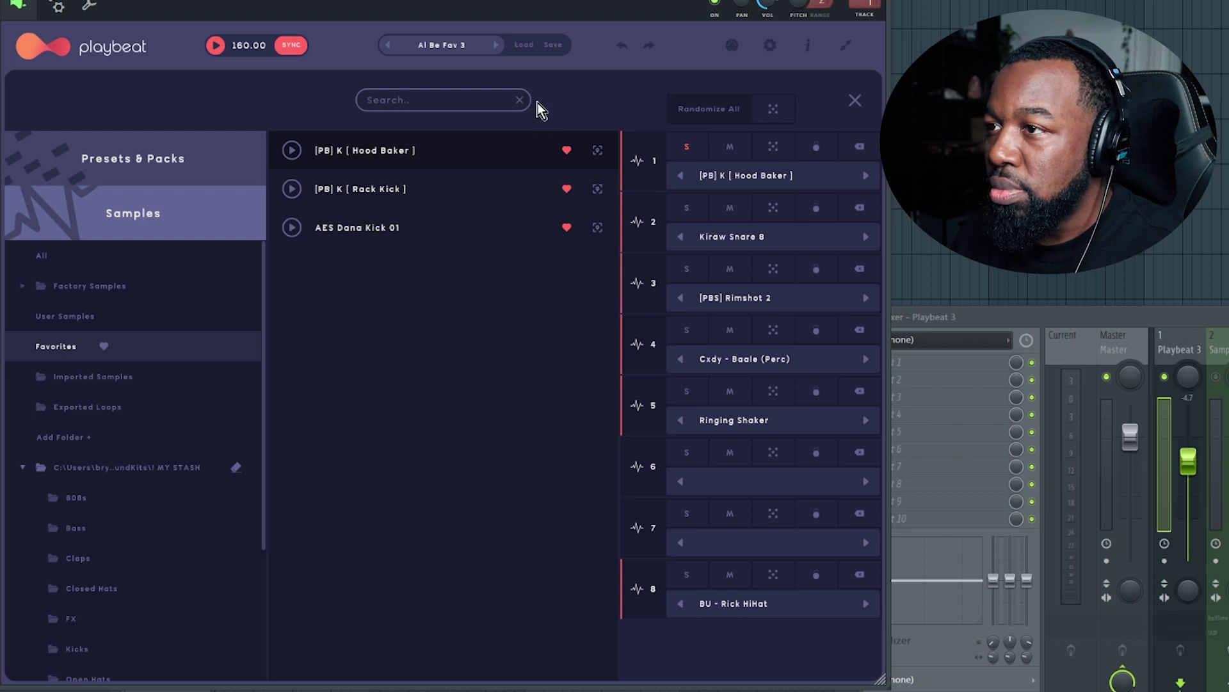
left_click(855, 101)
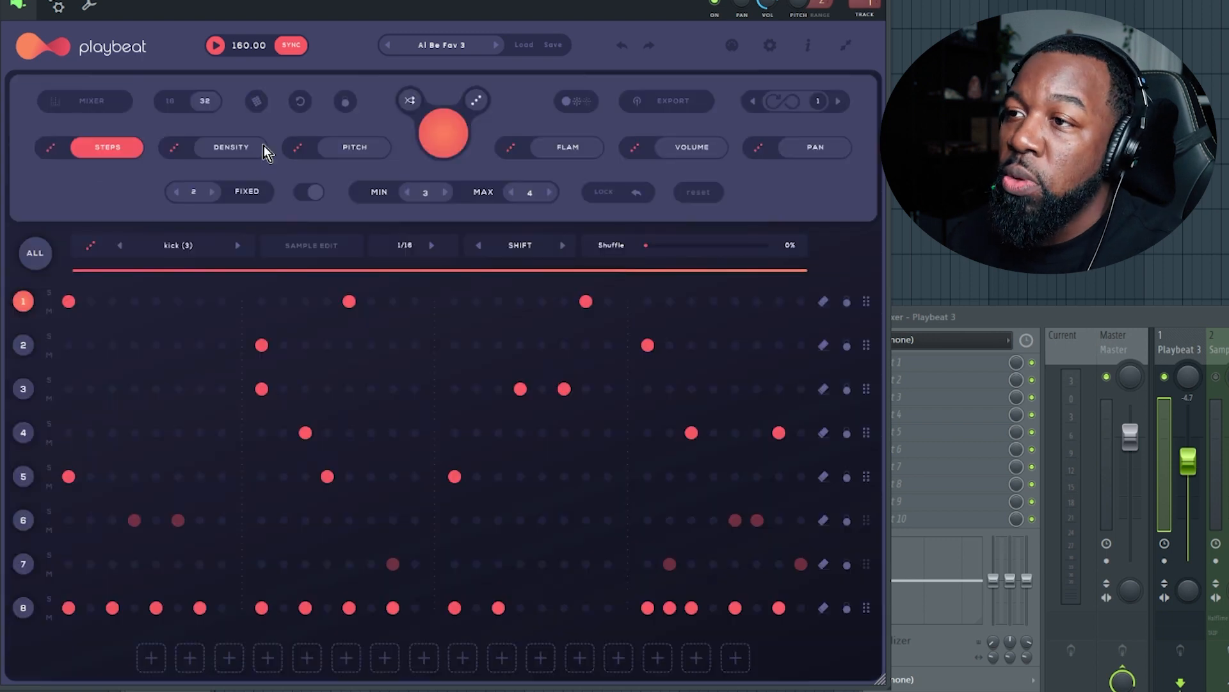
Look through the Sample Trigger pads, the MIDI output and CC mapping settings, and the Remix Pads.
left_click(257, 101)
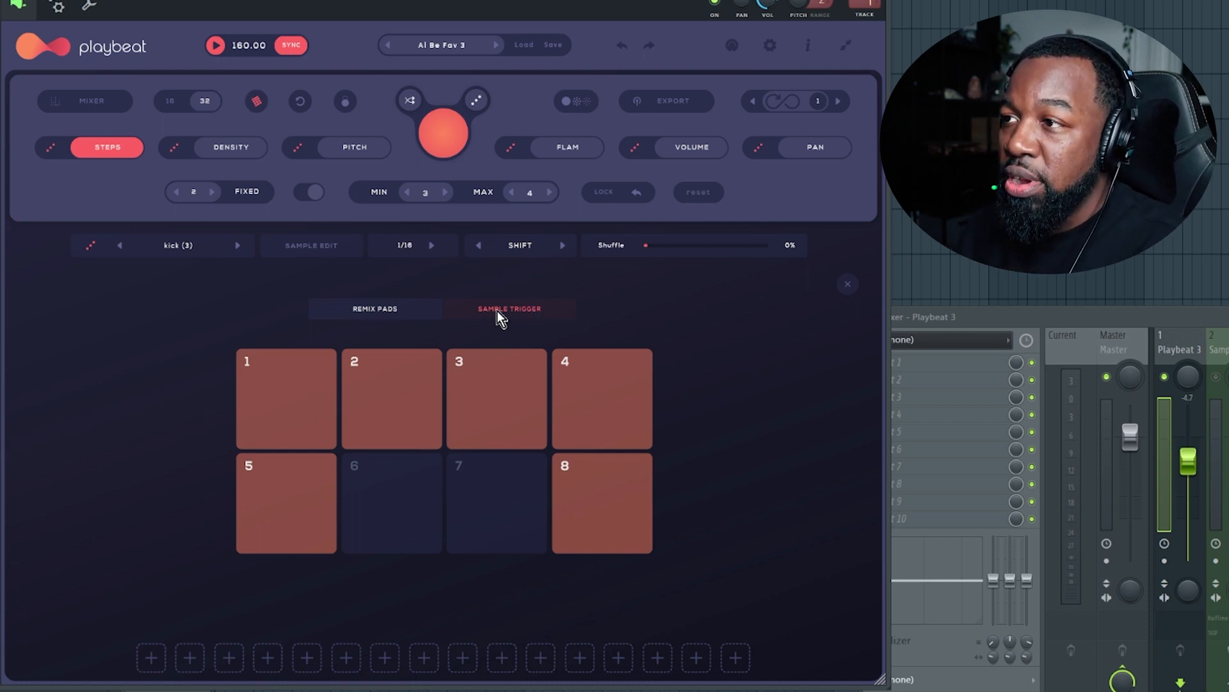
left_click(771, 46)
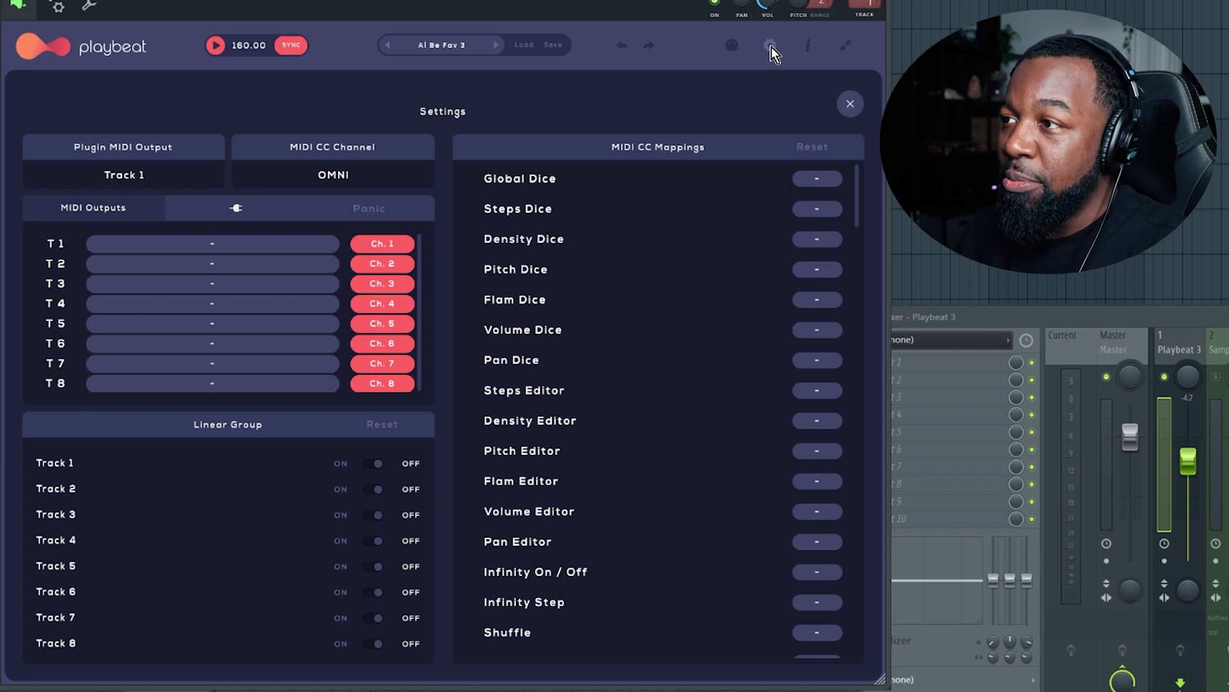
left_click(849, 108)
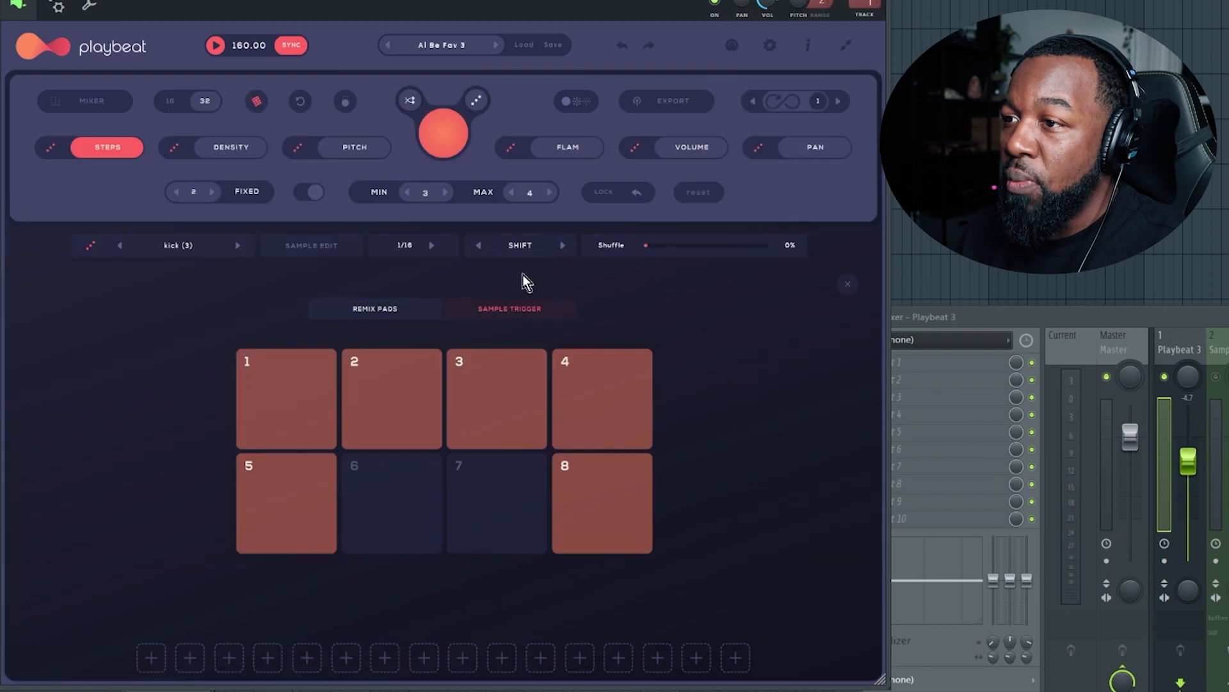
left_click(415, 318)
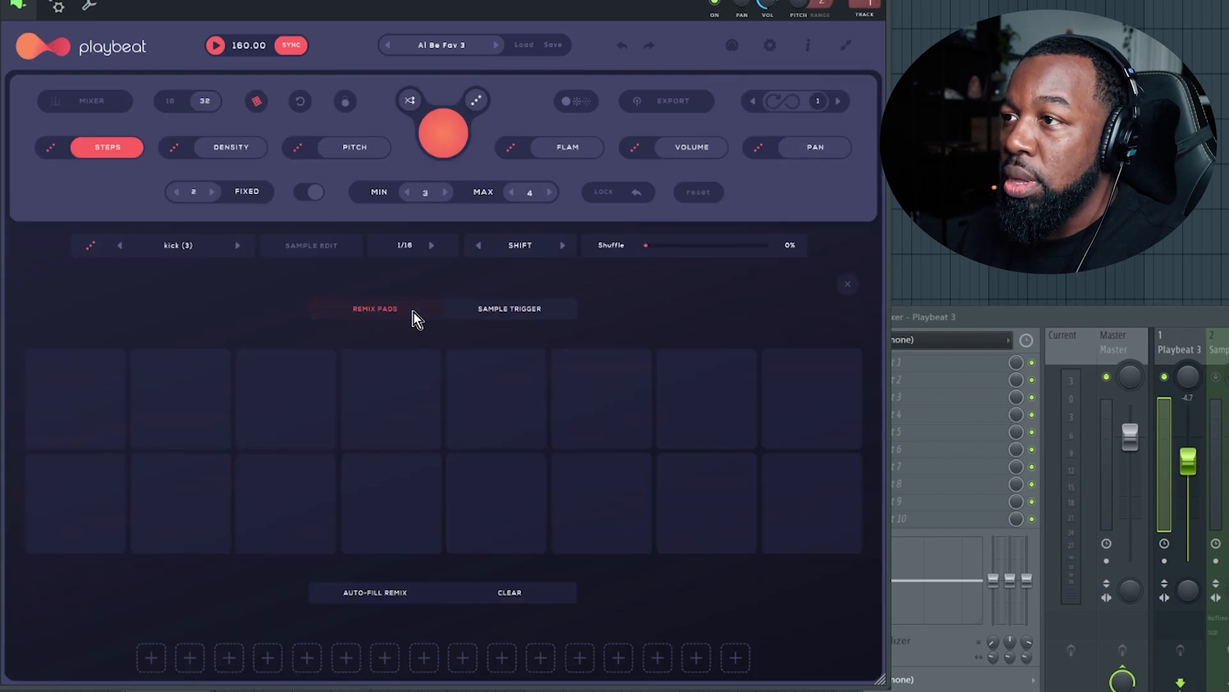
Browse the Hip Hop presets in the preset library, including the Factory Presets and User Presets.
left_click(440, 46)
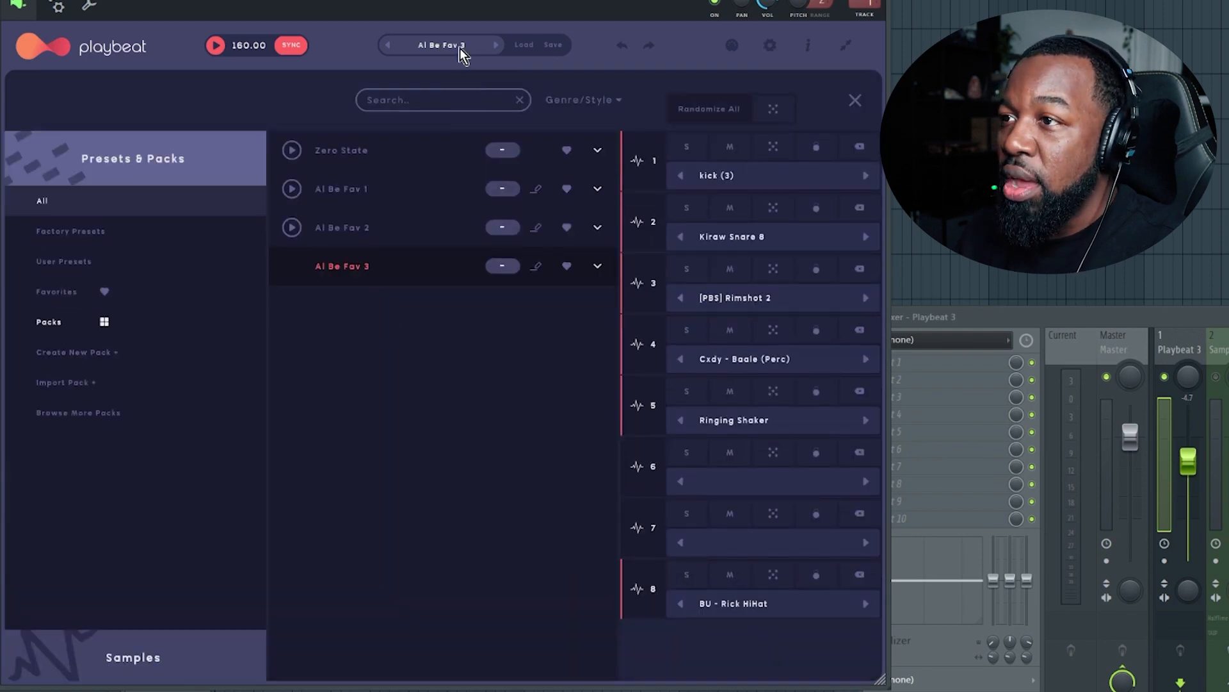
left_click(460, 45)
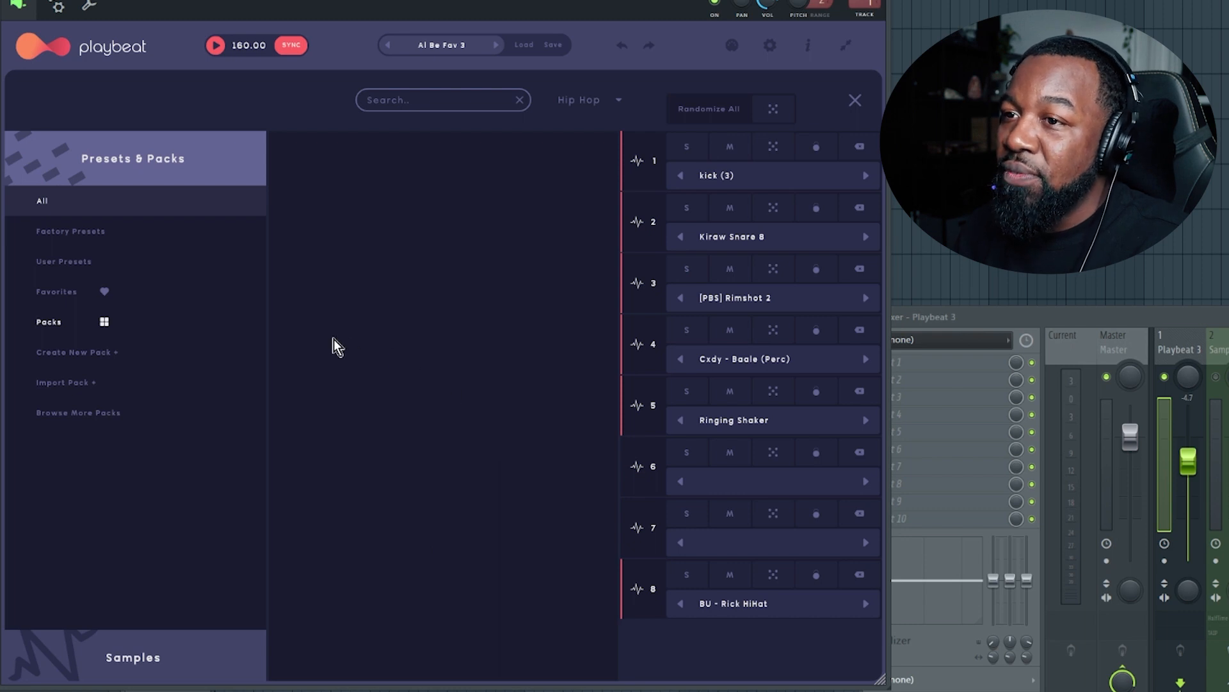
left_click(82, 233)
left_click(84, 261)
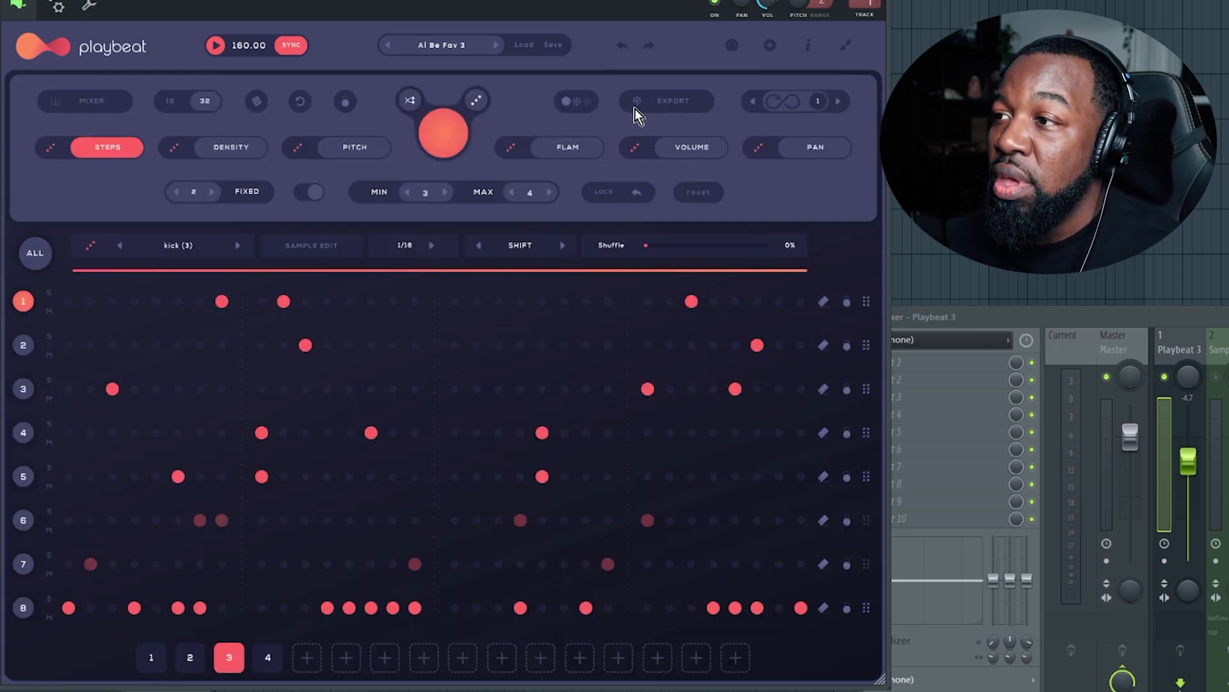
Export the channel 1 audio stem and the combined audio of all stems into the FL Studio playlist.
left_click(659, 101)
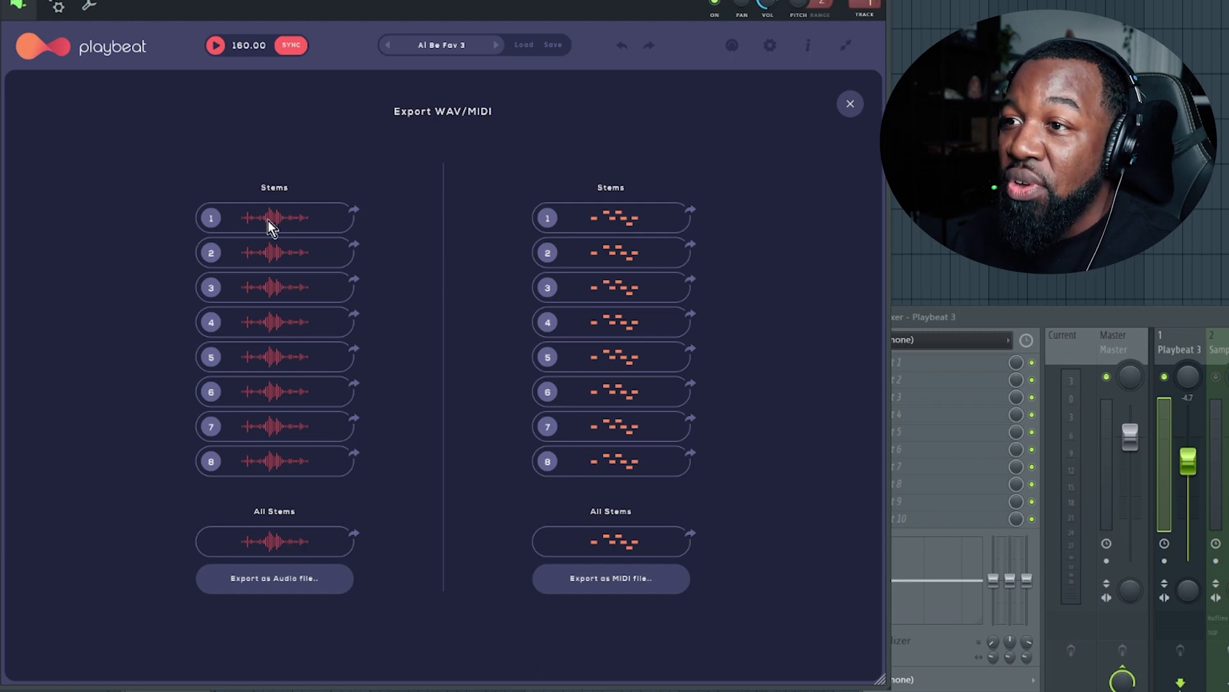
left_click_drag(352, 207, 922, 200)
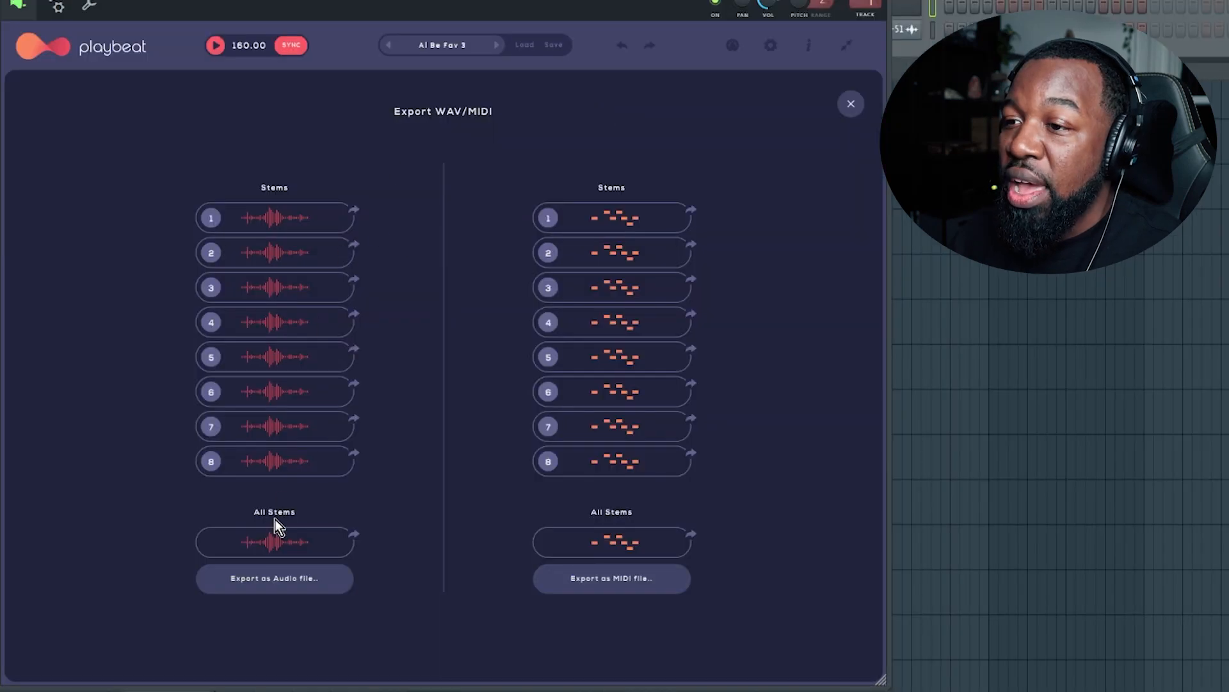
left_click_drag(272, 544, 964, 379)
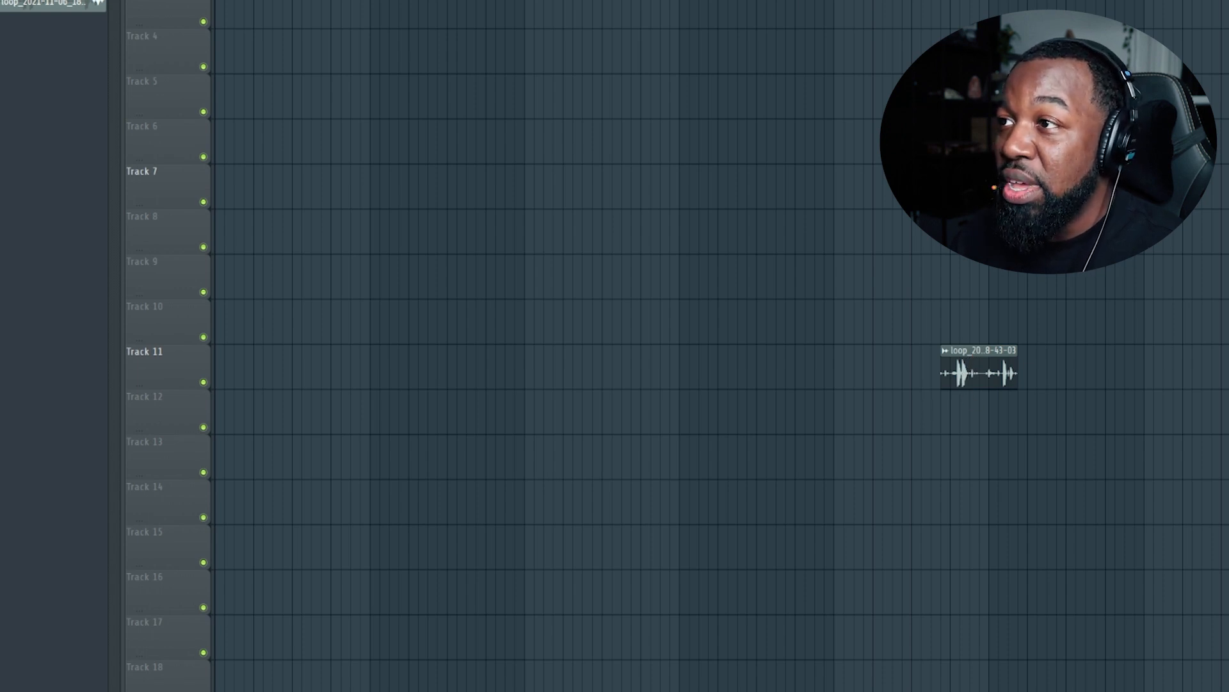
Export the channel 1 MIDI stem from Playbeat to a new channel in the channel rack, and close the export page.
key("F6")
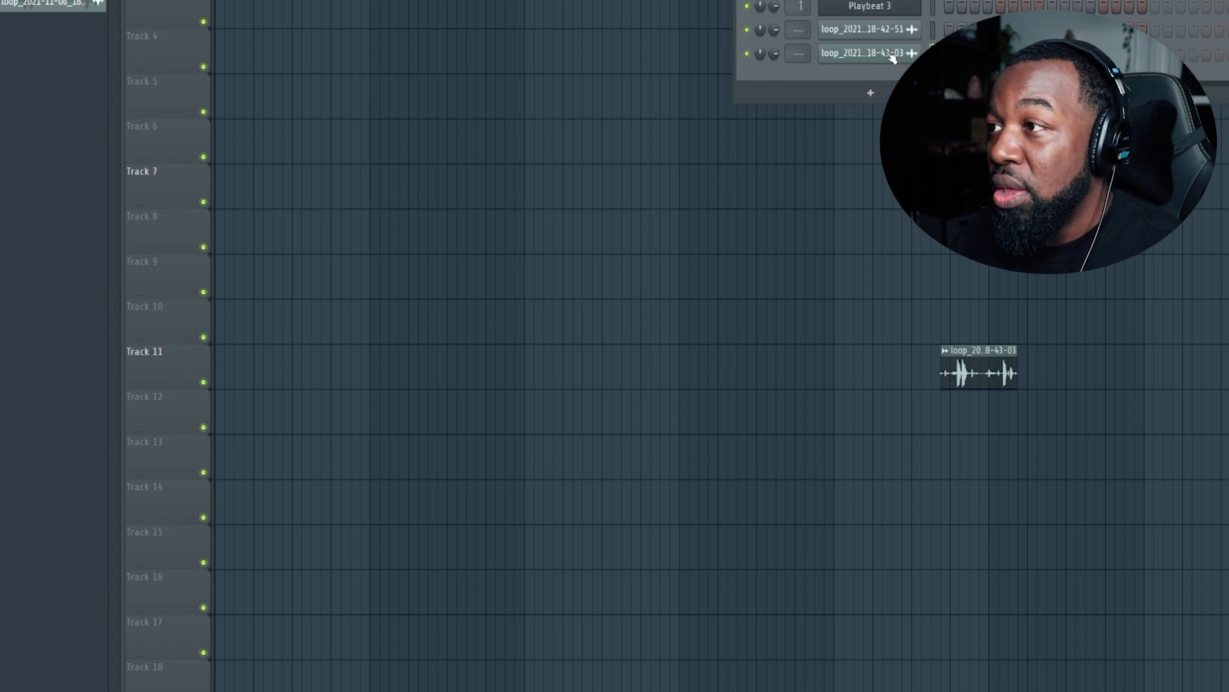
left_click(881, 8)
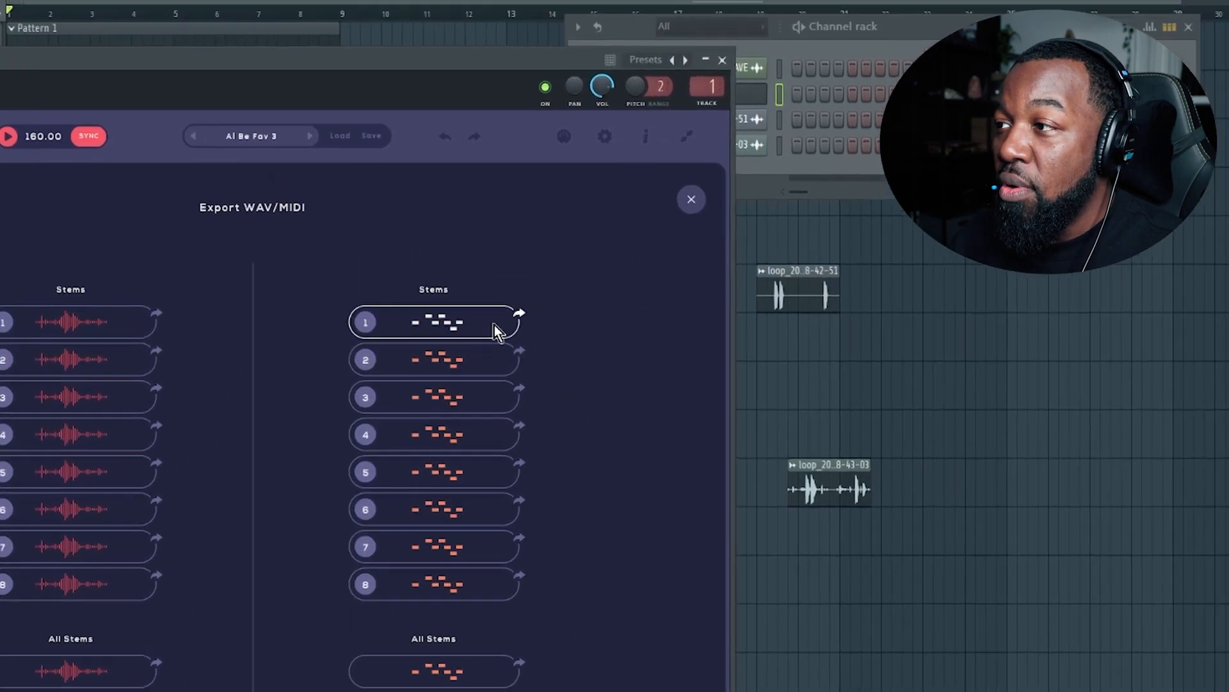
left_click_drag(623, 248, 963, 99)
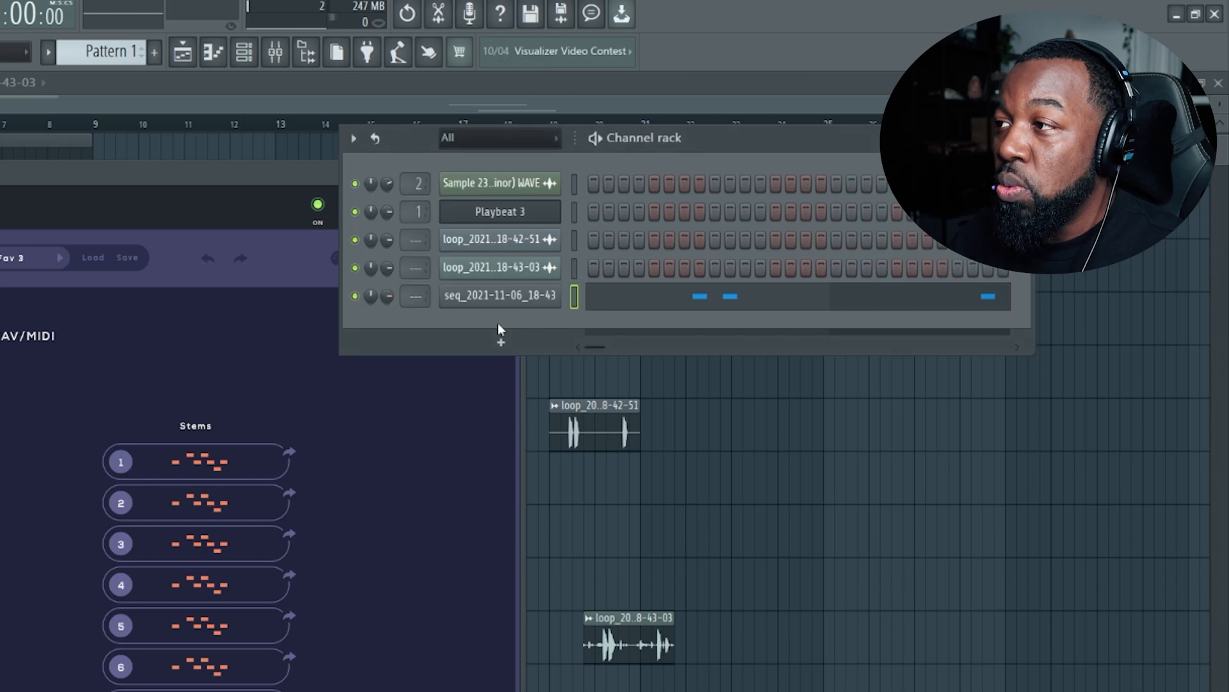
left_click(215, 186)
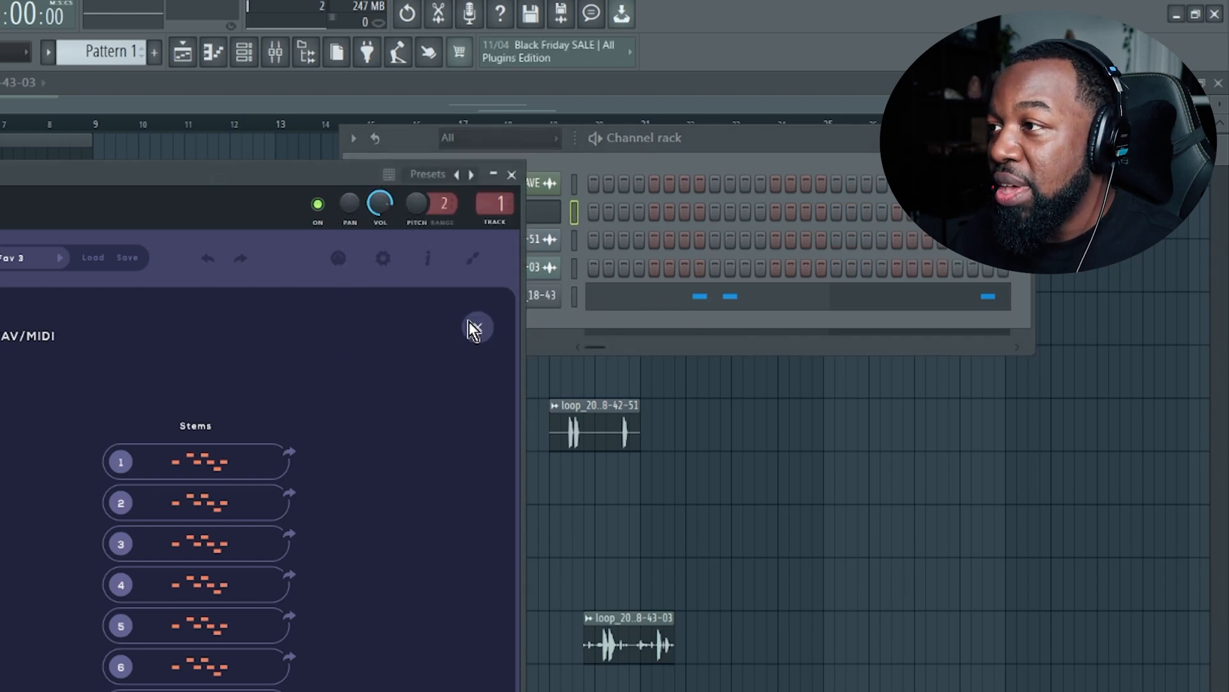
left_click(473, 328)
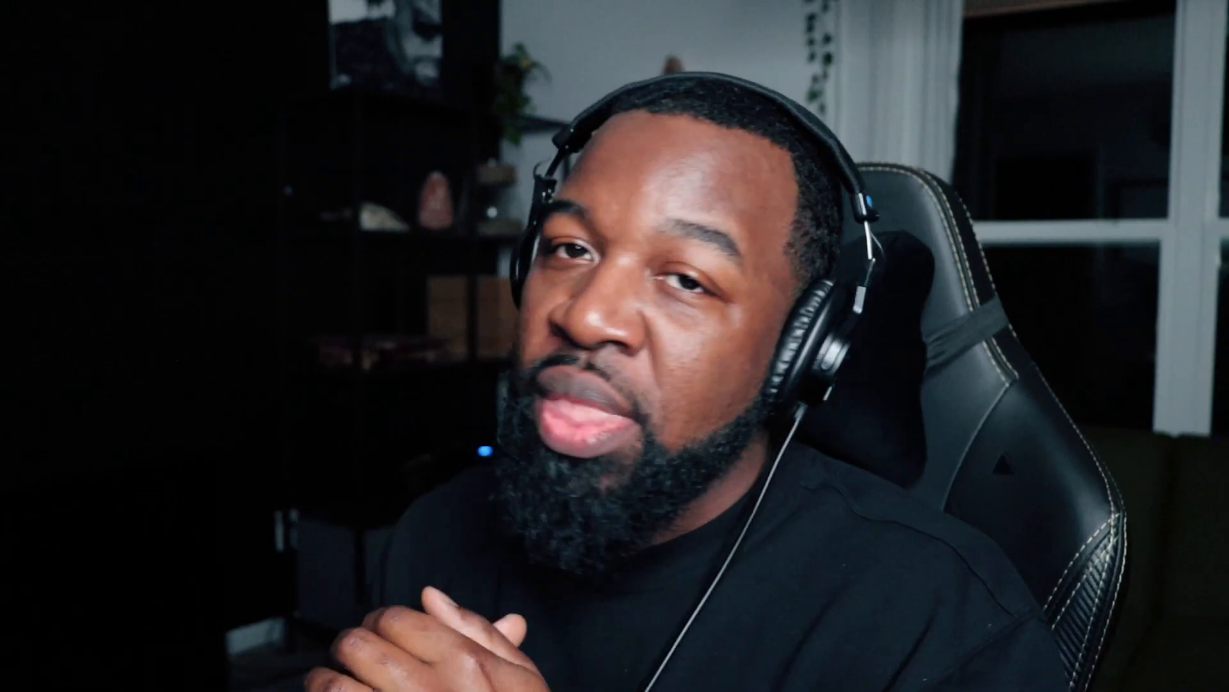